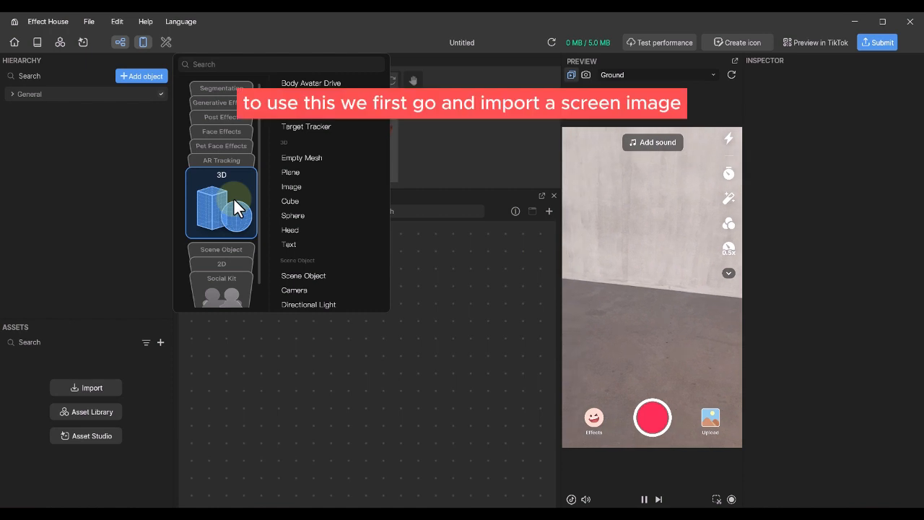
# - Add a 2D Screen Image and set its width and height to 500 × 500
pyautogui.moveTo(210, 246)
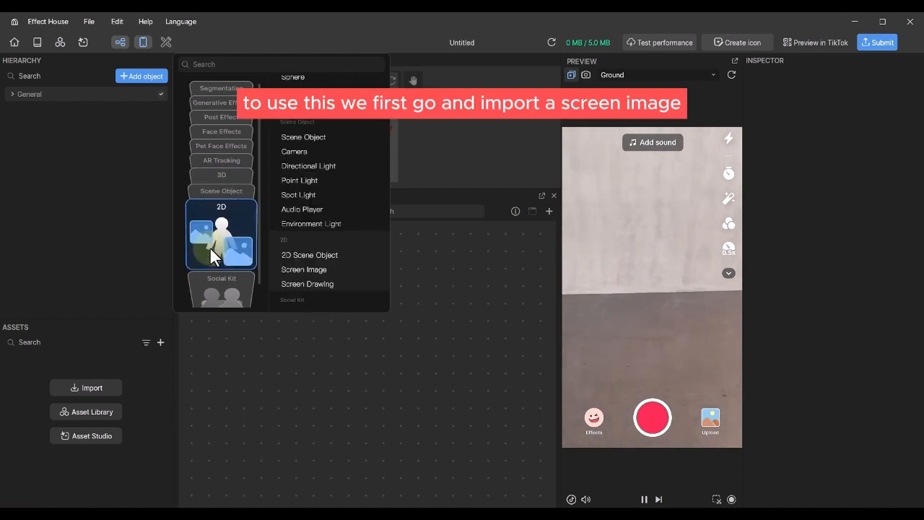
pyautogui.click(306, 192)
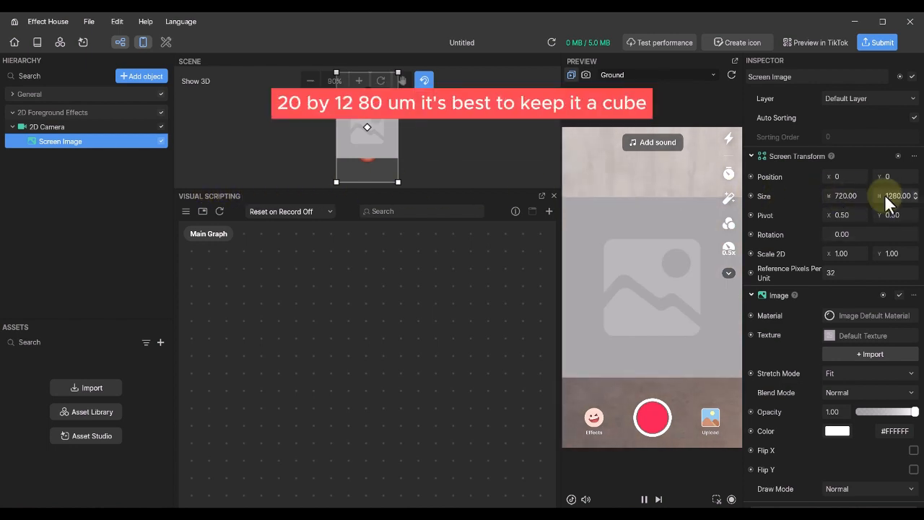
pyautogui.click(847, 197)
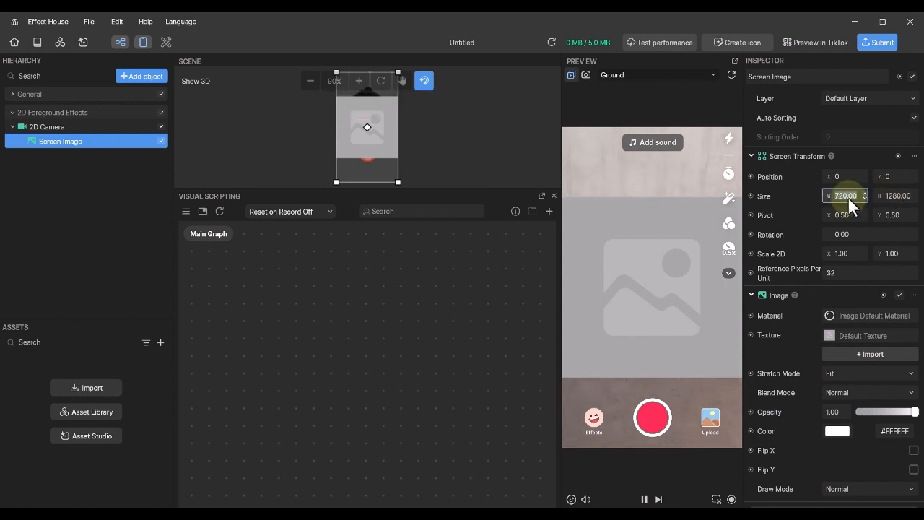
pyautogui.write('500')
pyautogui.press('Tab')
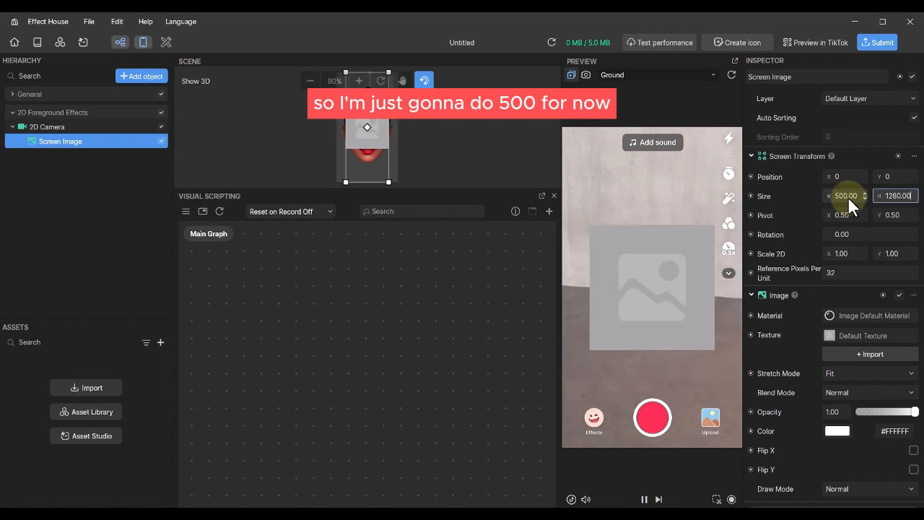
pyautogui.write('500')
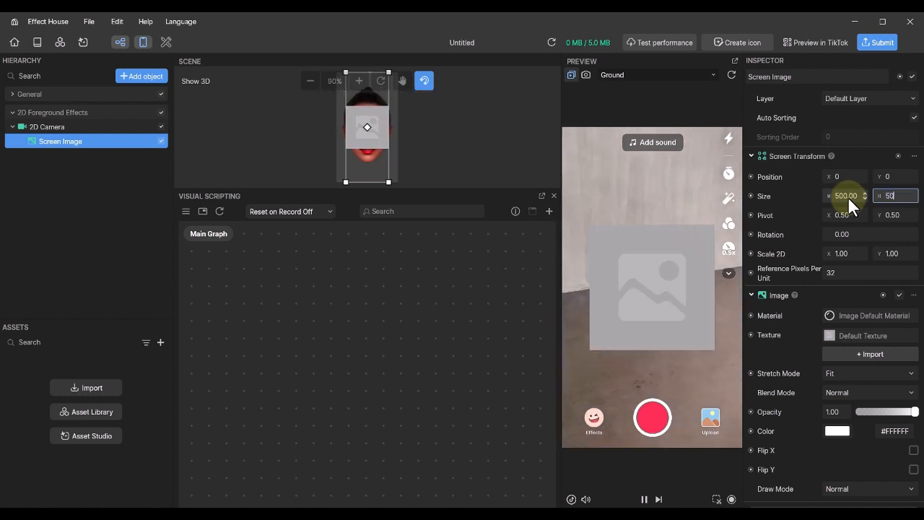
pyautogui.press('Return')
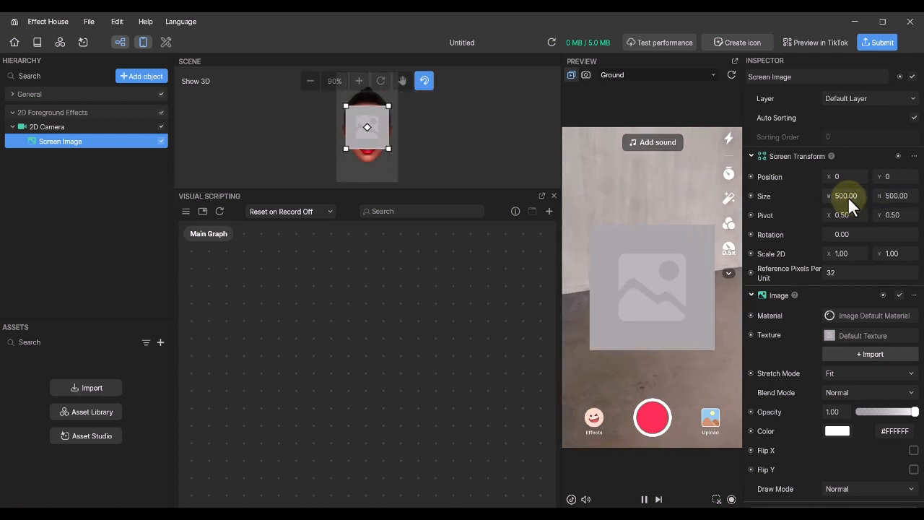
# - Keep the stretch mode on Fit and create an empty custom material named 'timer material'
pyautogui.click(848, 369)
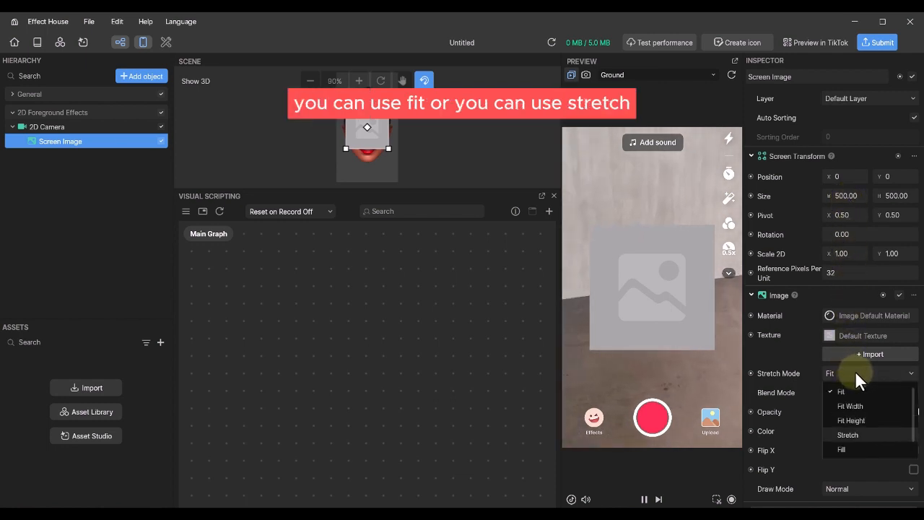
pyautogui.click(855, 371)
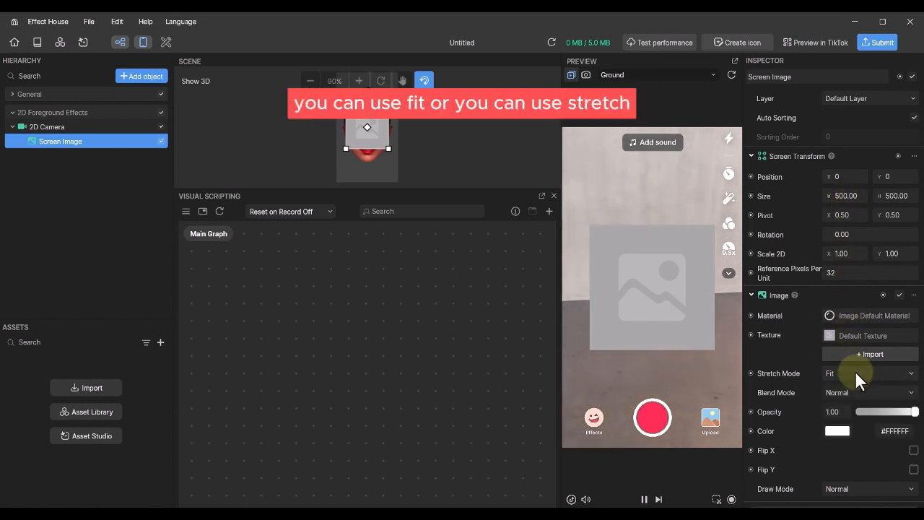
pyautogui.click(162, 340)
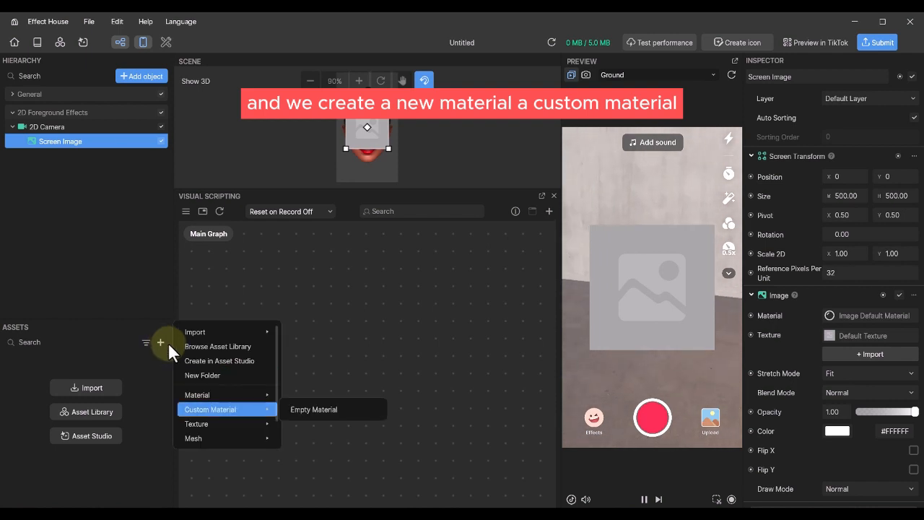
pyautogui.click(315, 407)
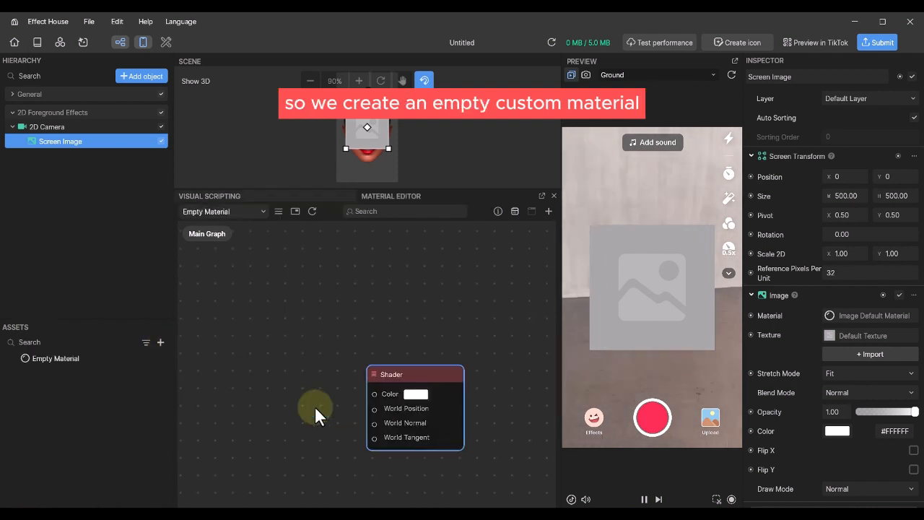
pyautogui.doubleClick(72, 358)
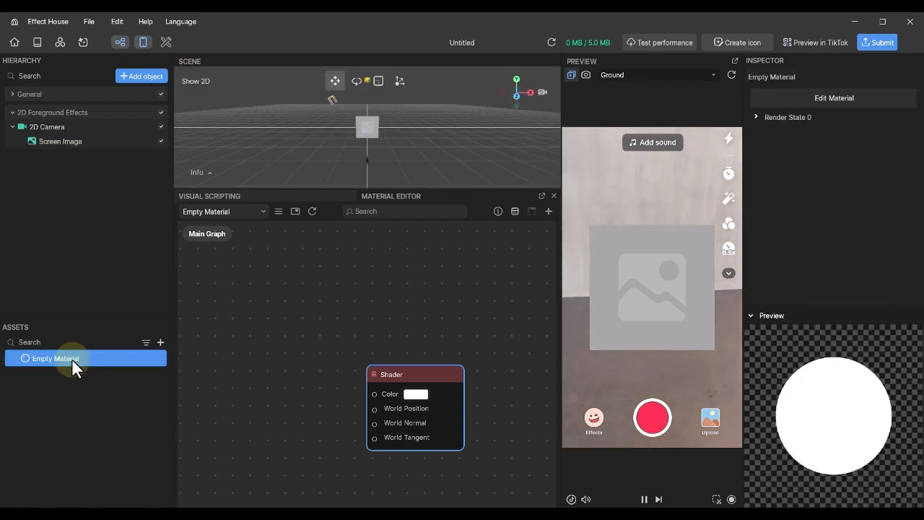
pyautogui.write('tim')
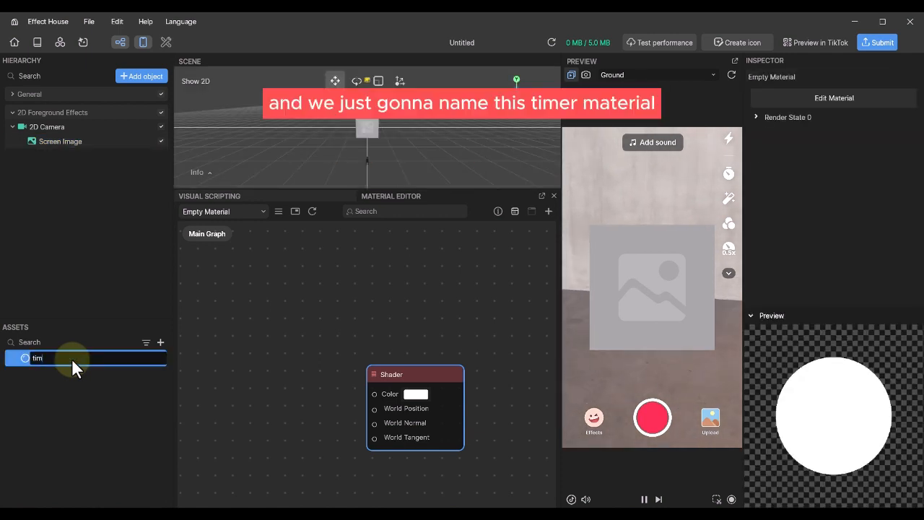
pyautogui.write('er material')
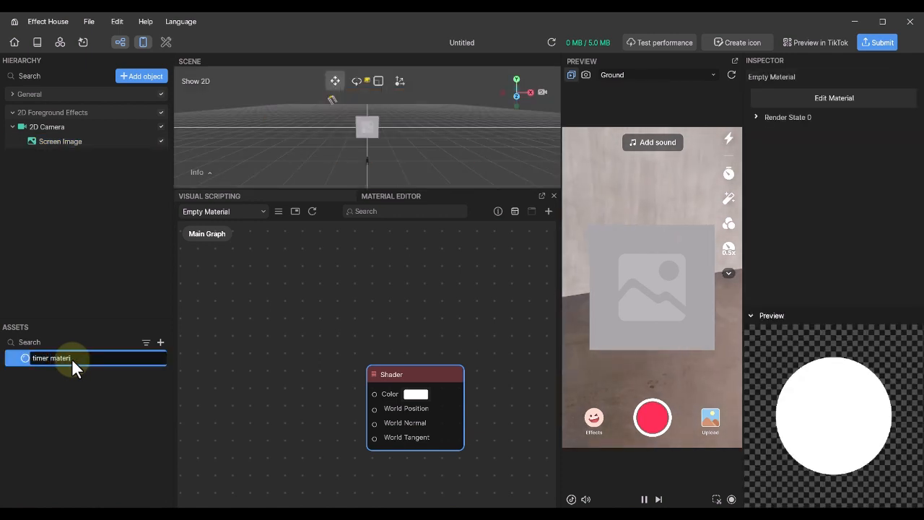
pyautogui.press('Return')
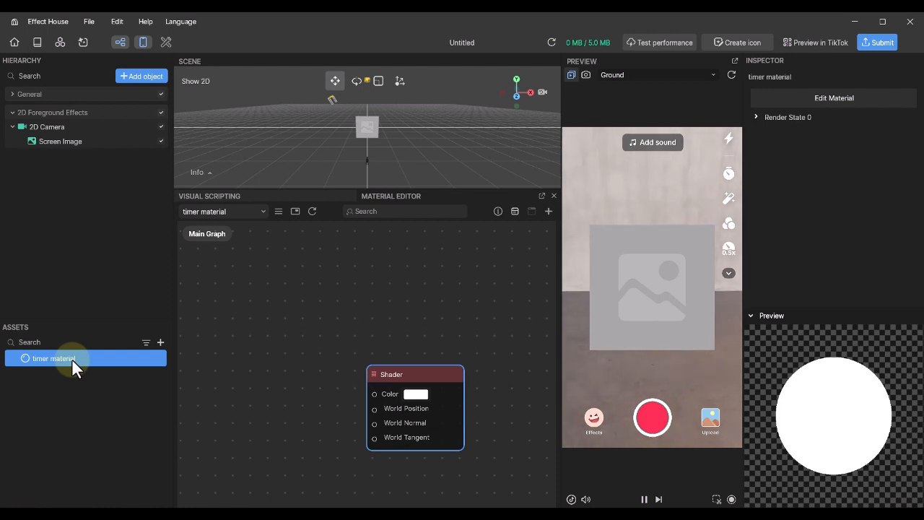
# - Arrange the Shader and Radial Timer nodes and wire the Radial Timer output into shader color
pyautogui.moveTo(440, 372); pyautogui.dragTo(504, 323)
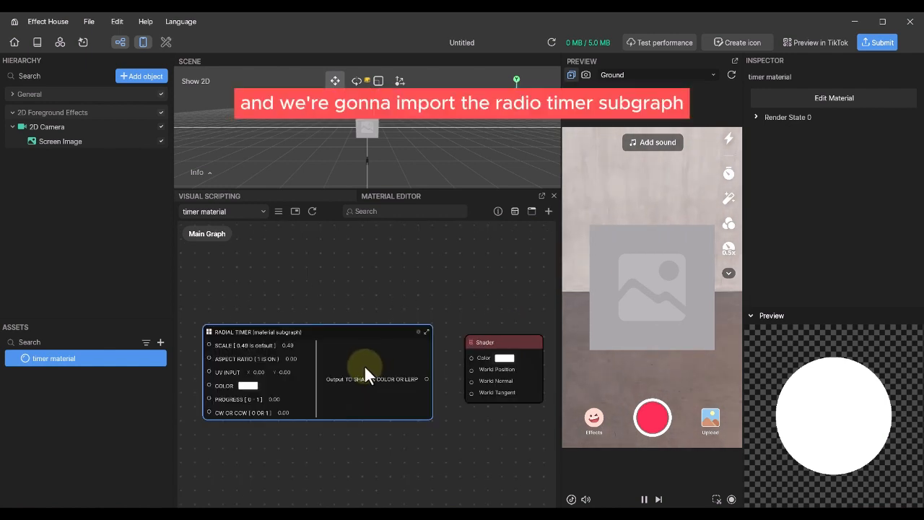
pyautogui.moveTo(364, 365)
pyautogui.mouseDown()
pyautogui.moveTo(367, 353)
pyautogui.moveTo(360, 359)
pyautogui.moveTo(374, 363)
pyautogui.mouseUp()
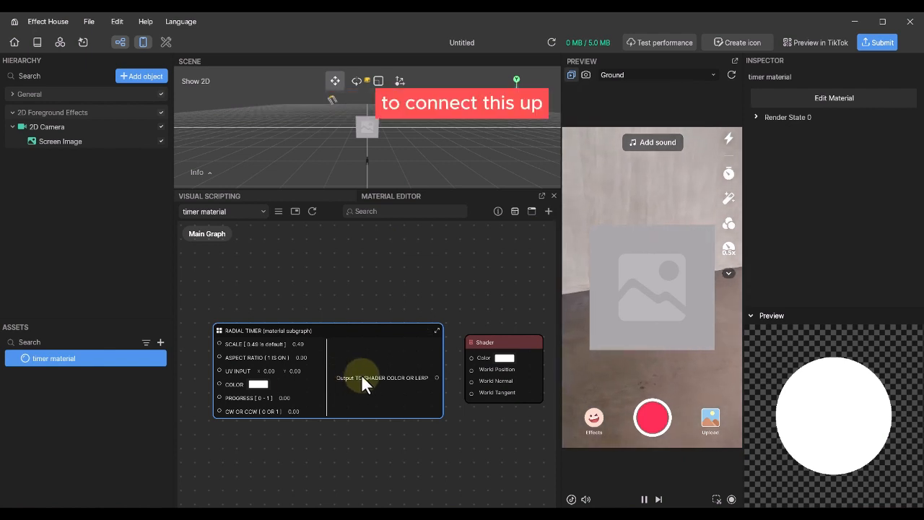
pyautogui.moveTo(437, 377); pyautogui.dragTo(470, 359)
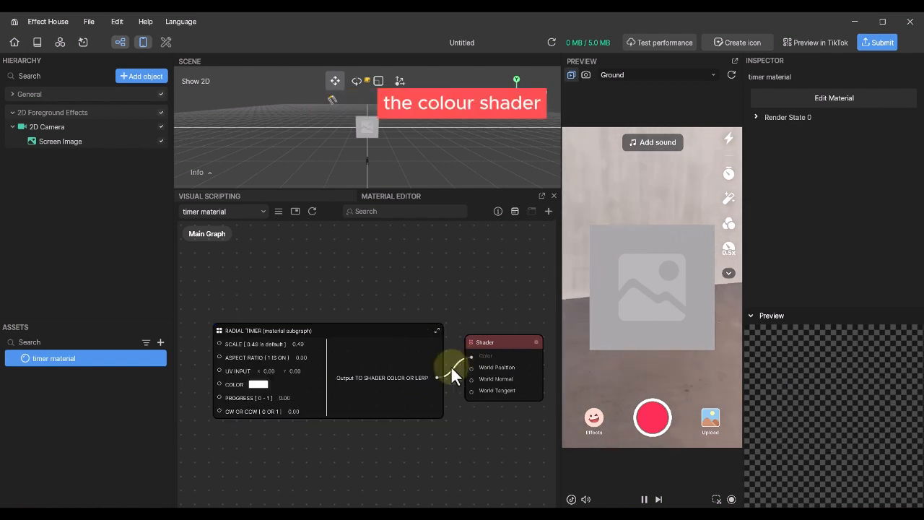
# - Add a Texture Coord node feeding the Radial Timer's UV INPUT
pyautogui.moveTo(251, 436); pyautogui.dragTo(304, 433, button='middle')
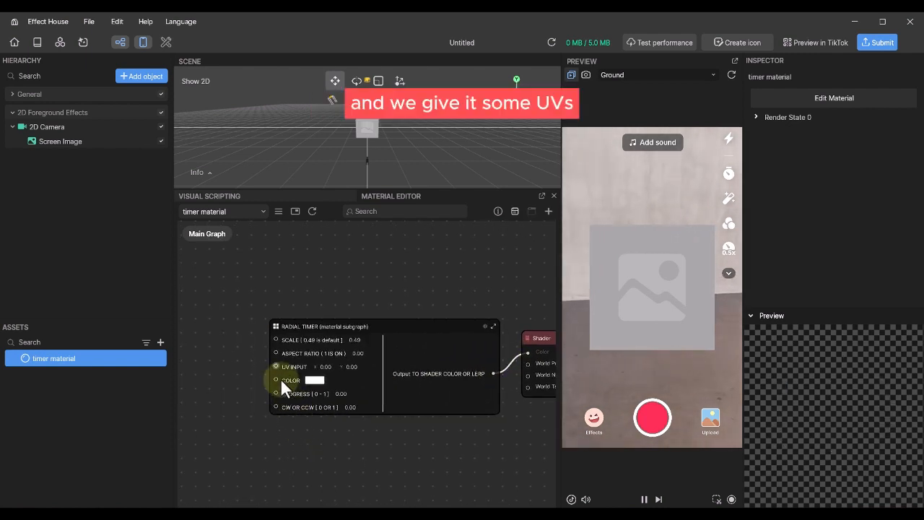
pyautogui.moveTo(275, 366); pyautogui.dragTo(239, 365)
pyautogui.write('t')
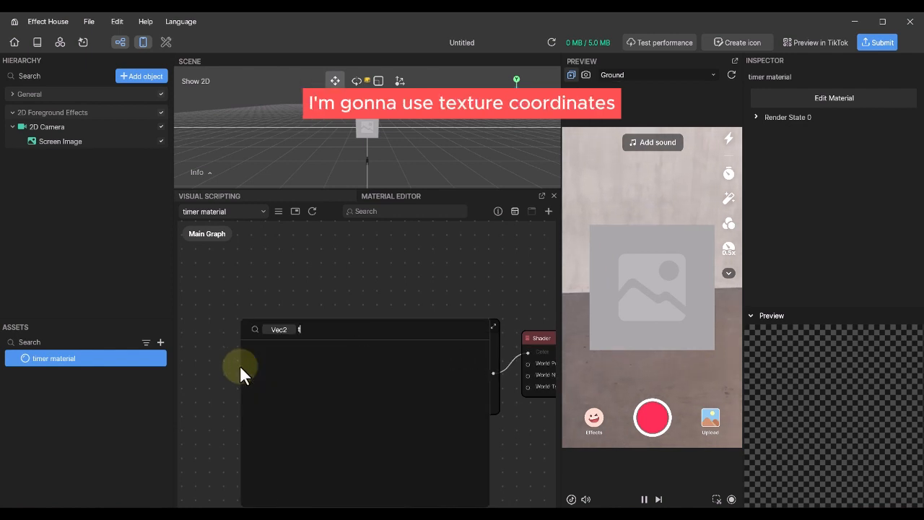
pyautogui.write('ex')
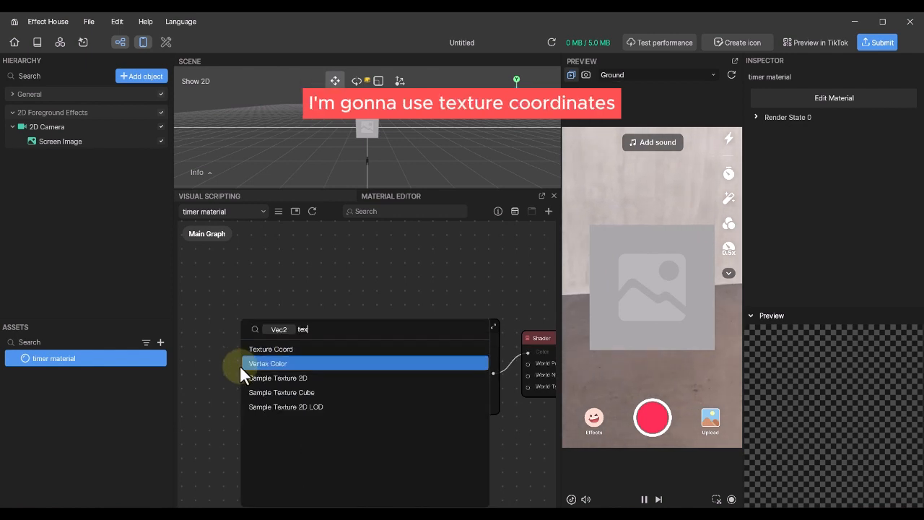
pyautogui.click(259, 350)
pyautogui.moveTo(282, 377); pyautogui.dragTo(205, 355)
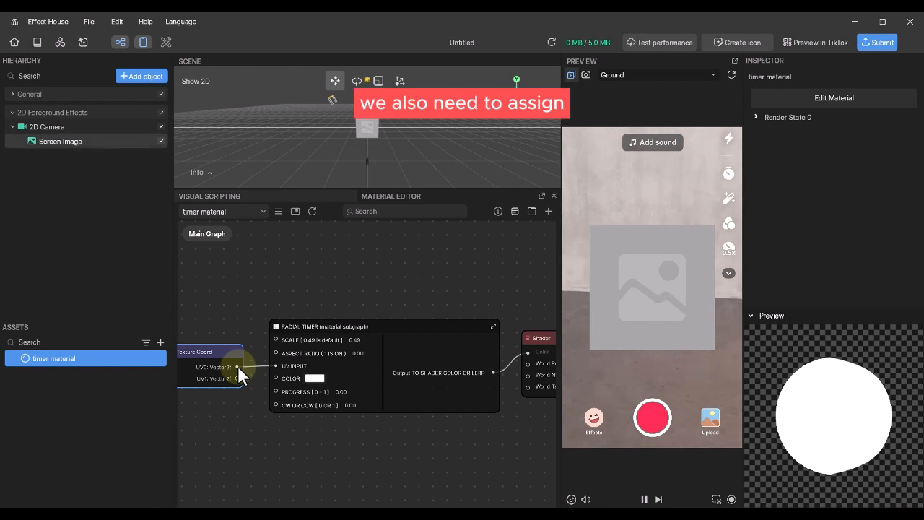
# - Assign timer material to the Screen Image's Material field
pyautogui.click(56, 141)
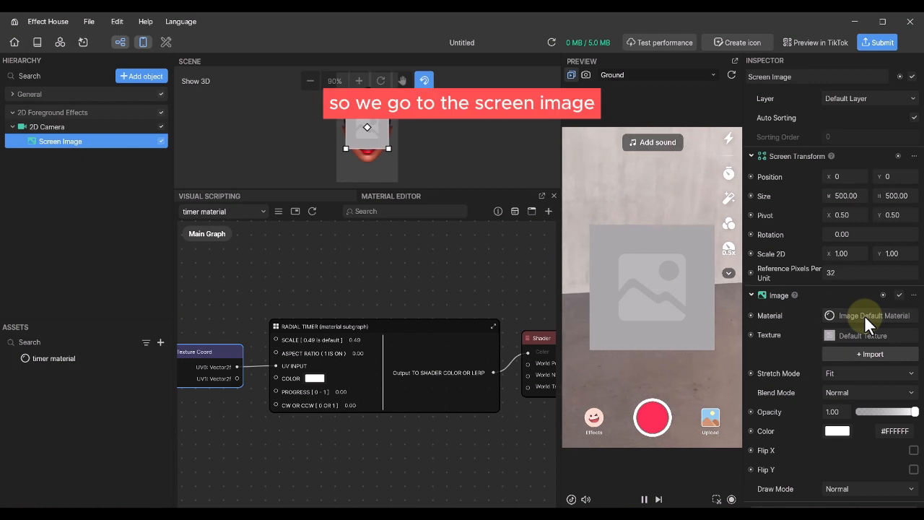
pyautogui.click(884, 315)
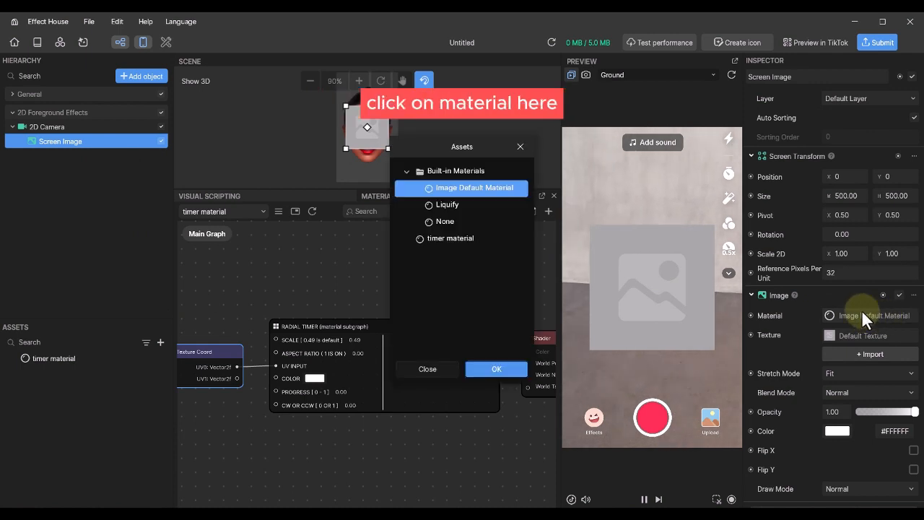
pyautogui.doubleClick(463, 237)
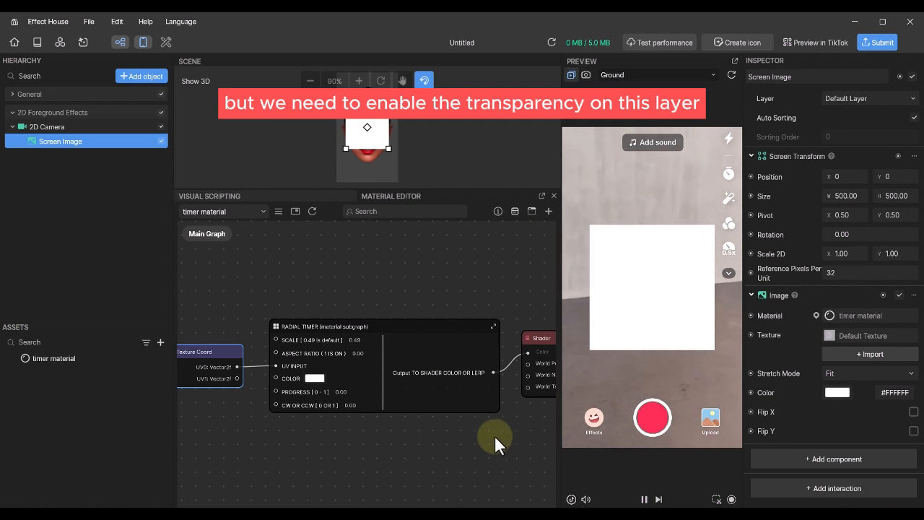
pyautogui.moveTo(481, 436); pyautogui.dragTo(384, 445, button='right')
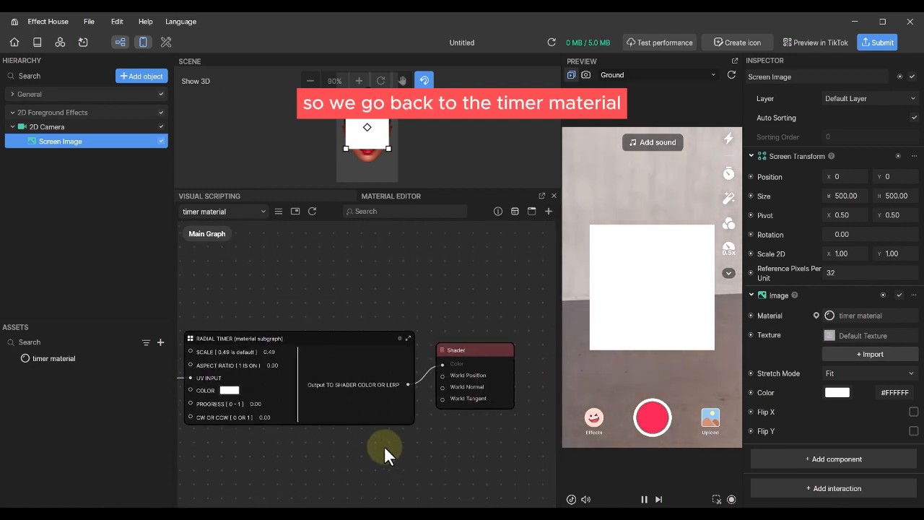
# - Set the timer material's Render State blend mode to Normal
pyautogui.doubleClick(69, 356)
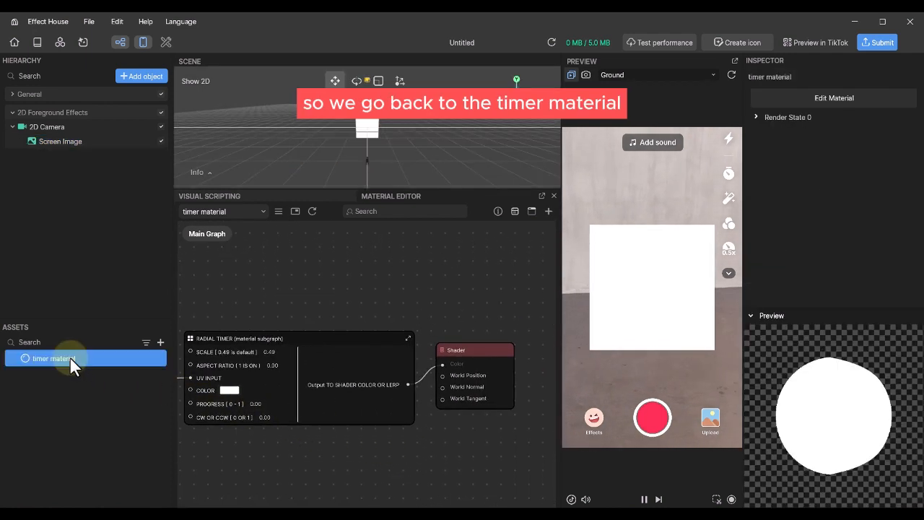
pyautogui.click(757, 117)
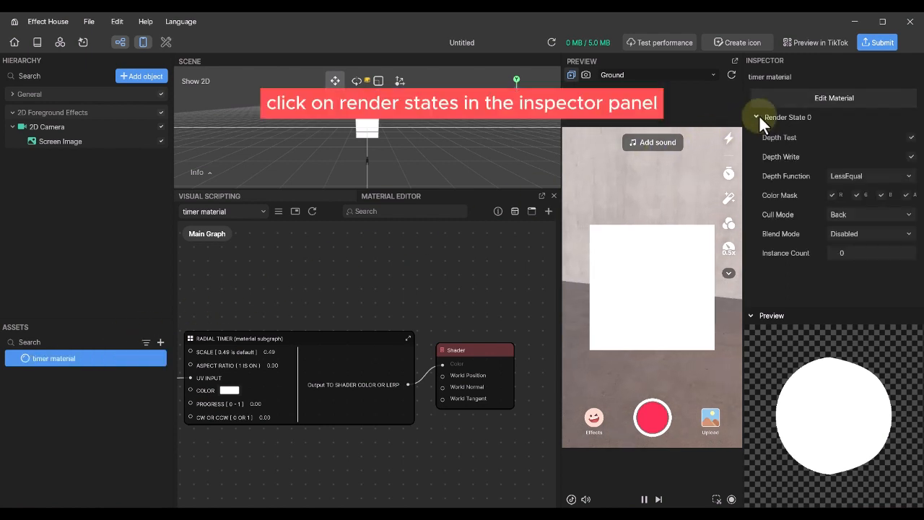
pyautogui.click(870, 233)
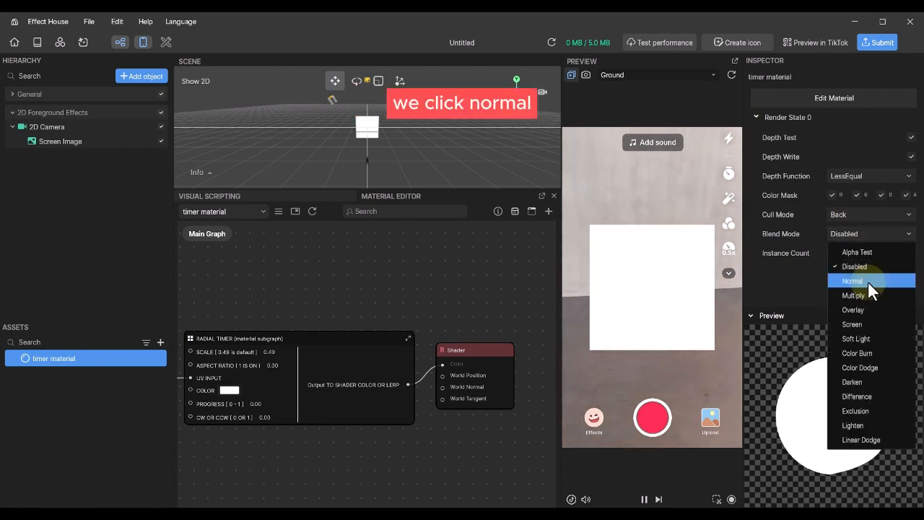
pyautogui.click(867, 280)
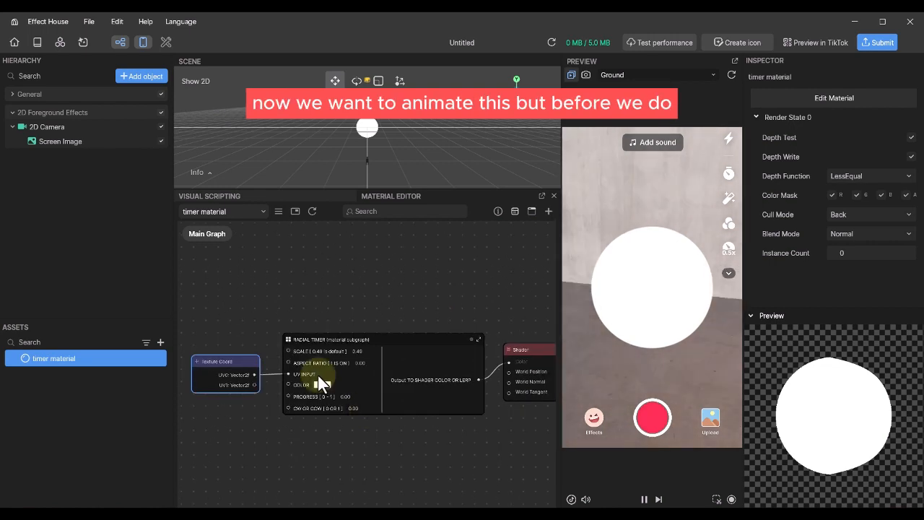
# - Try a Radial Timer SCALE of 2.3, restore it to 0.49, then select Screen Image
pyautogui.scroll(3, 321, 369)
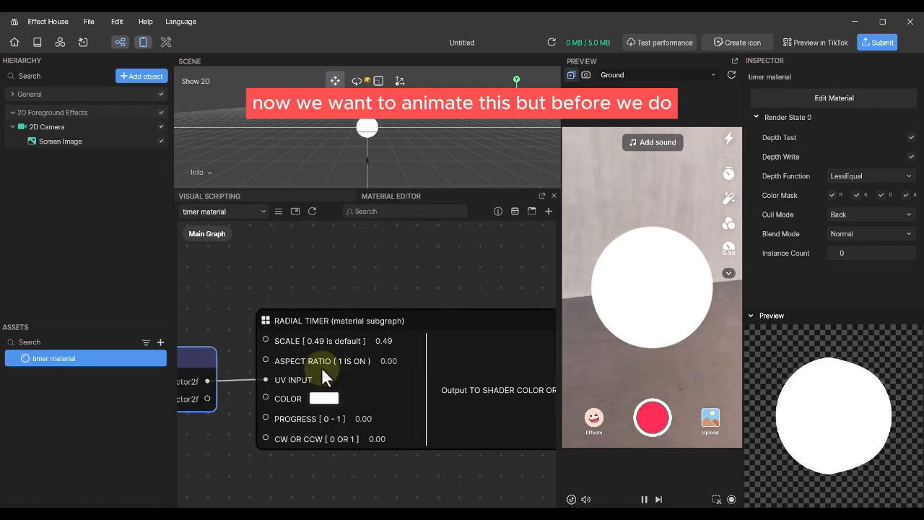
pyautogui.scroll(3, 322, 366)
pyautogui.moveTo(431, 259); pyautogui.dragTo(428, 242, button='middle')
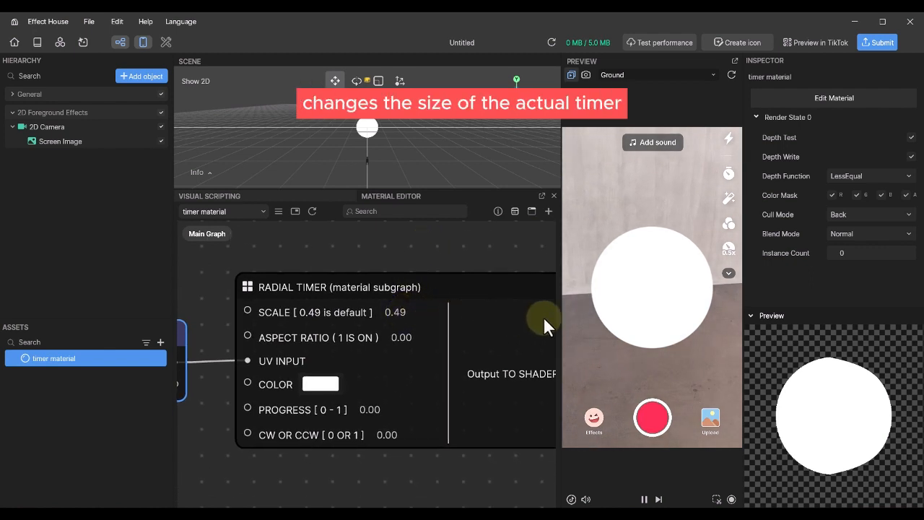
pyautogui.doubleClick(389, 311)
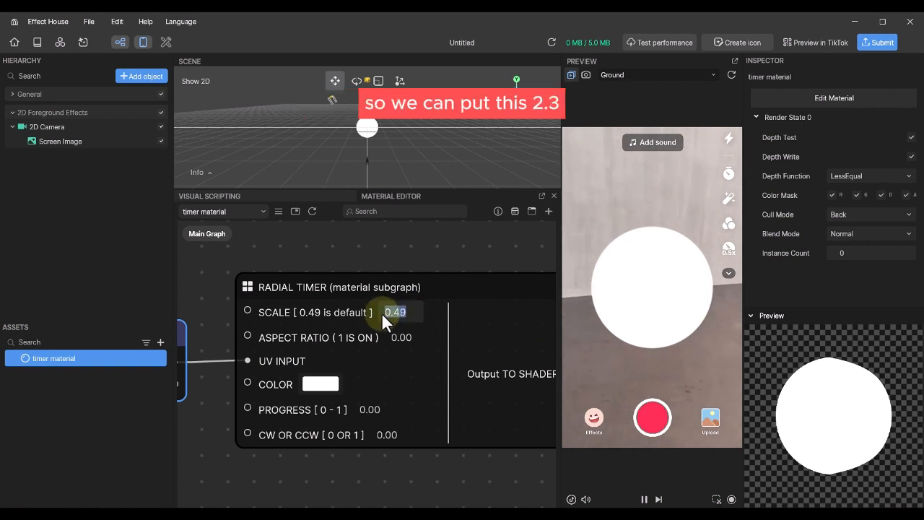
pyautogui.write('2.3')
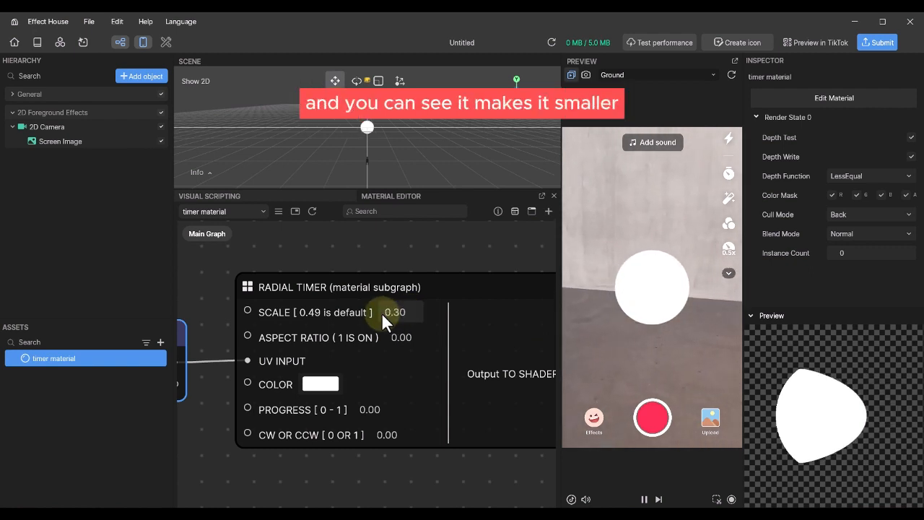
pyautogui.moveTo(410, 313); pyautogui.dragTo(374, 317)
pyautogui.write('.49')
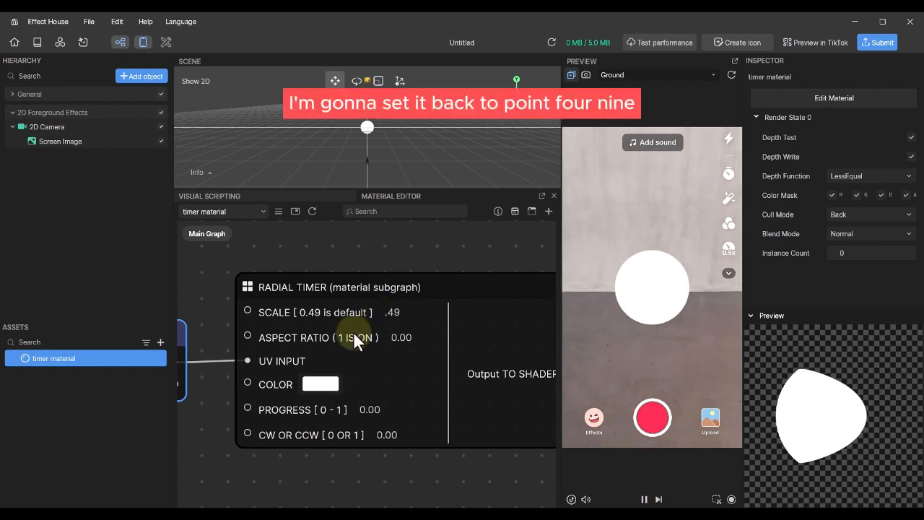
pyautogui.press('Return')
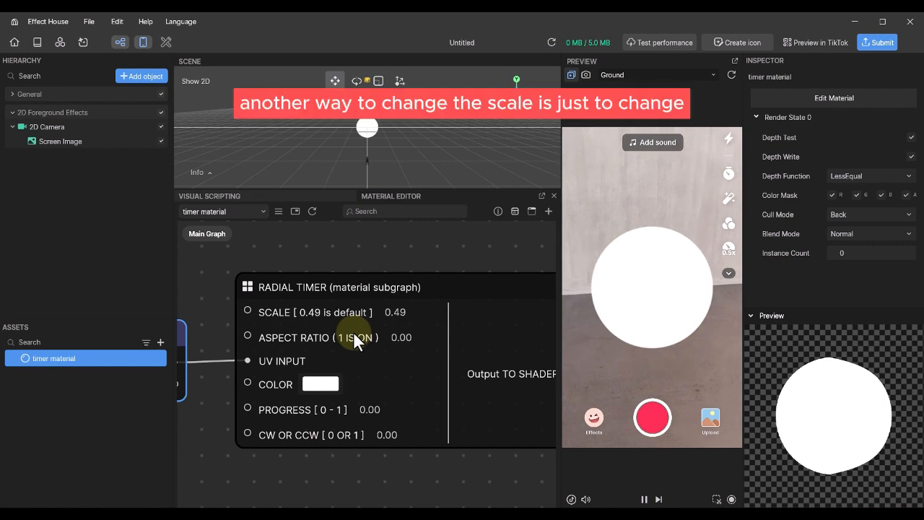
pyautogui.click(89, 141)
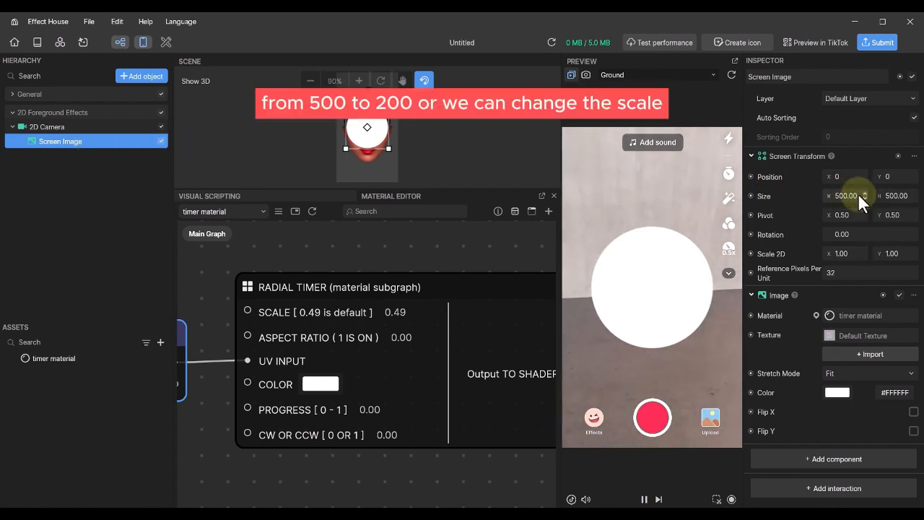
pyautogui.click(849, 250)
pyautogui.write('.2')
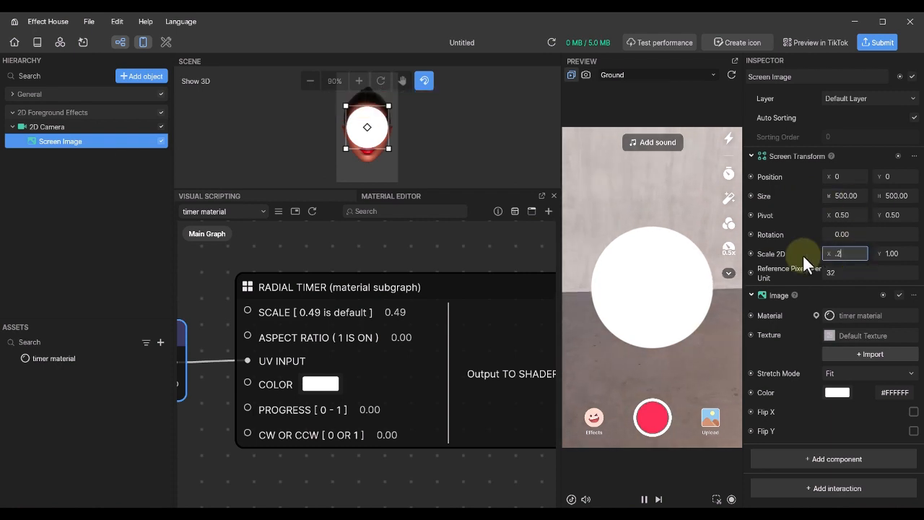
pyautogui.click(878, 249)
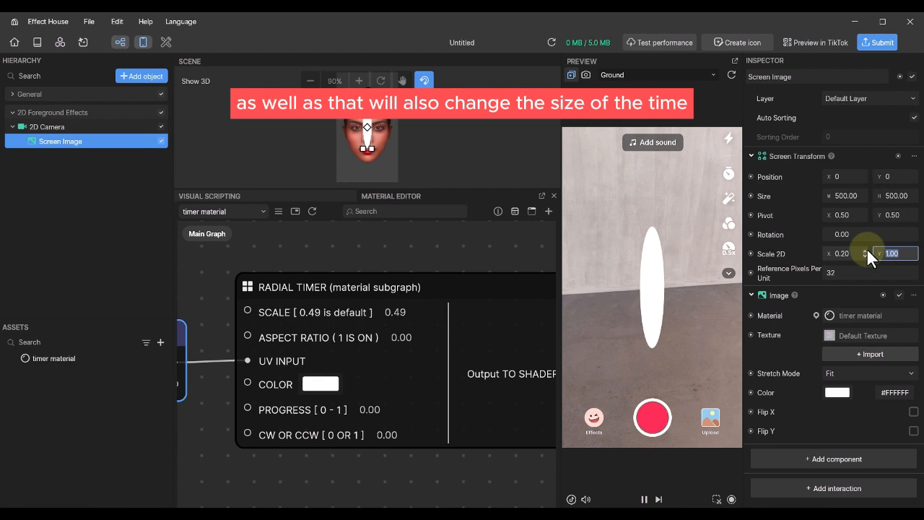
pyautogui.write('.2')
pyautogui.press('Return')
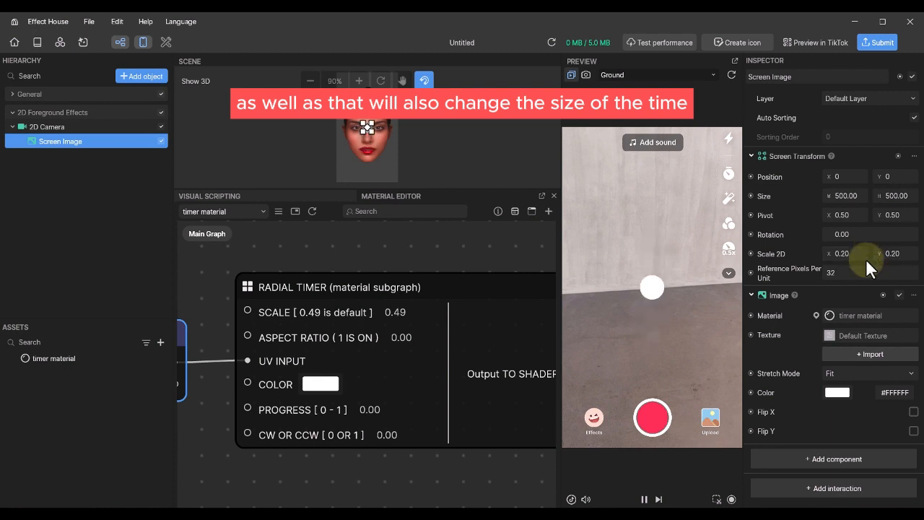
pyautogui.hotkey('ctrl', 'z')
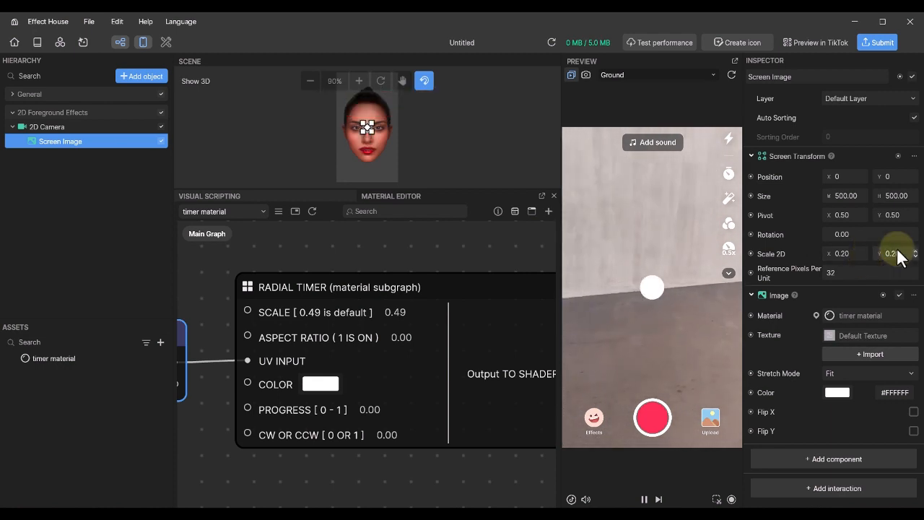
pyautogui.hotkey('ctrl', 'z')
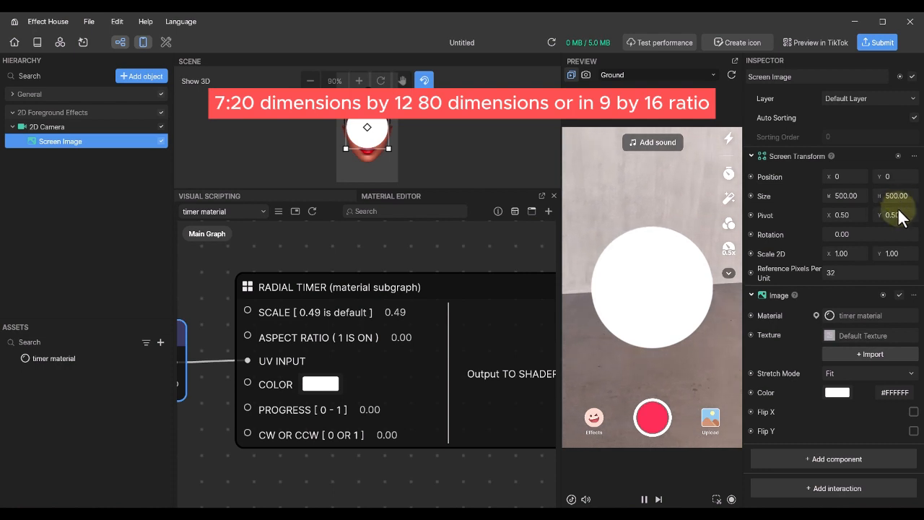
# - Add a second Screen Image and disable the original timer image
pyautogui.click(845, 372)
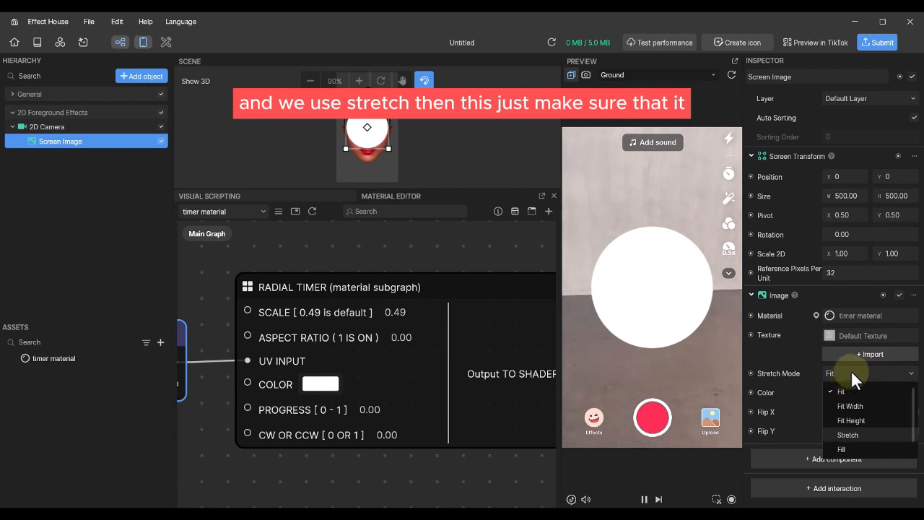
pyautogui.click(851, 369)
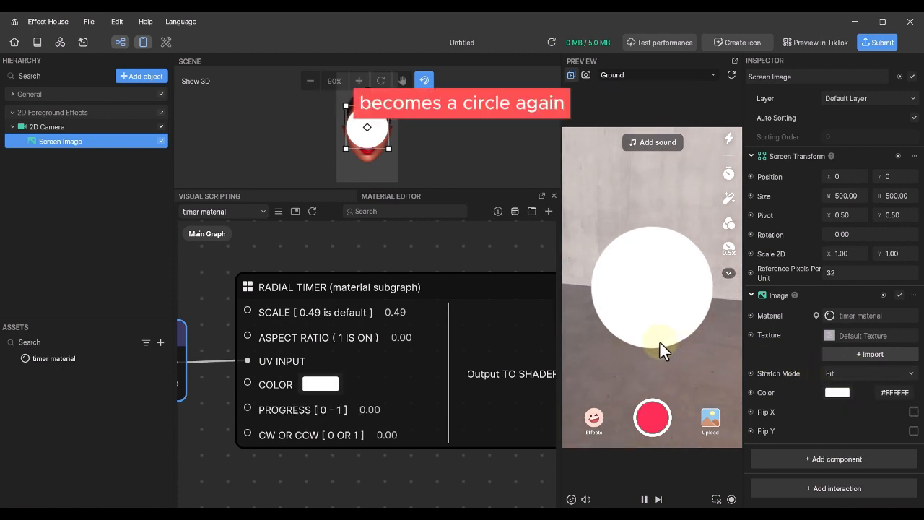
pyautogui.click(153, 74)
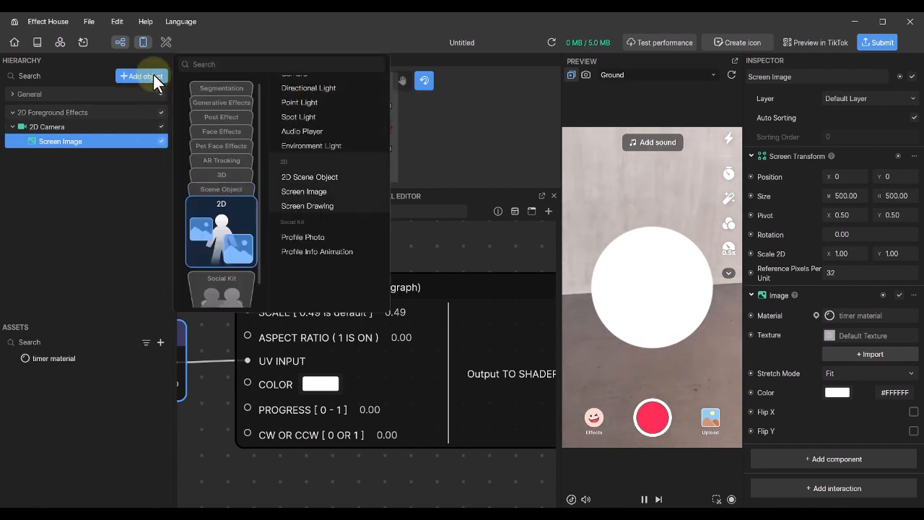
pyautogui.click(323, 192)
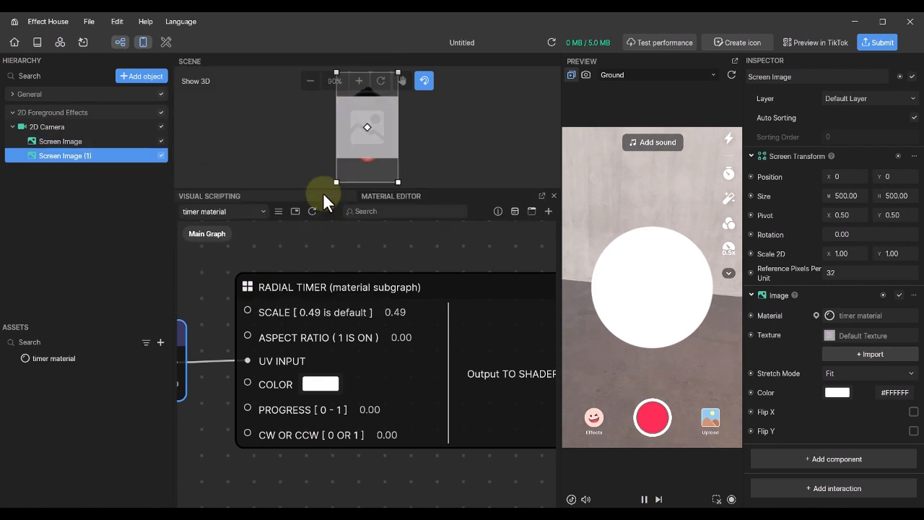
pyautogui.click(160, 140)
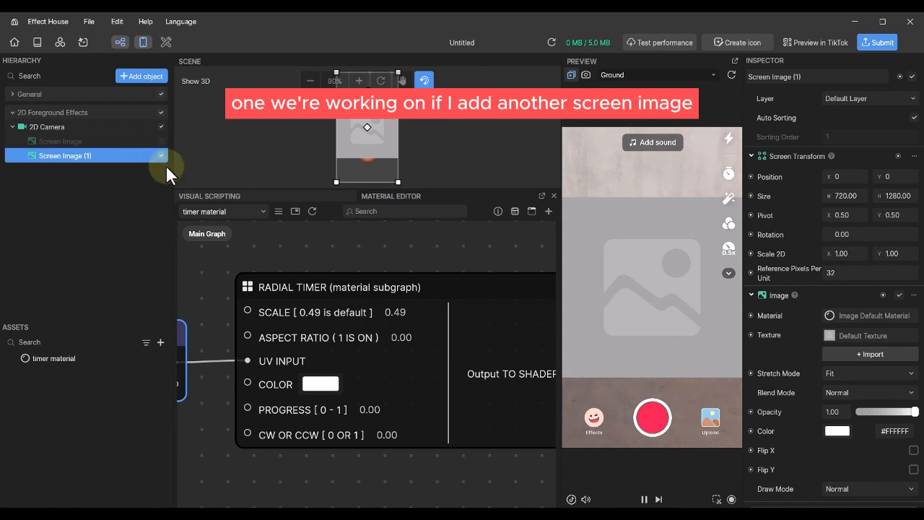
# - Set Screen Image (1) to Stretch mode and choose a material for it
pyautogui.click(878, 372)
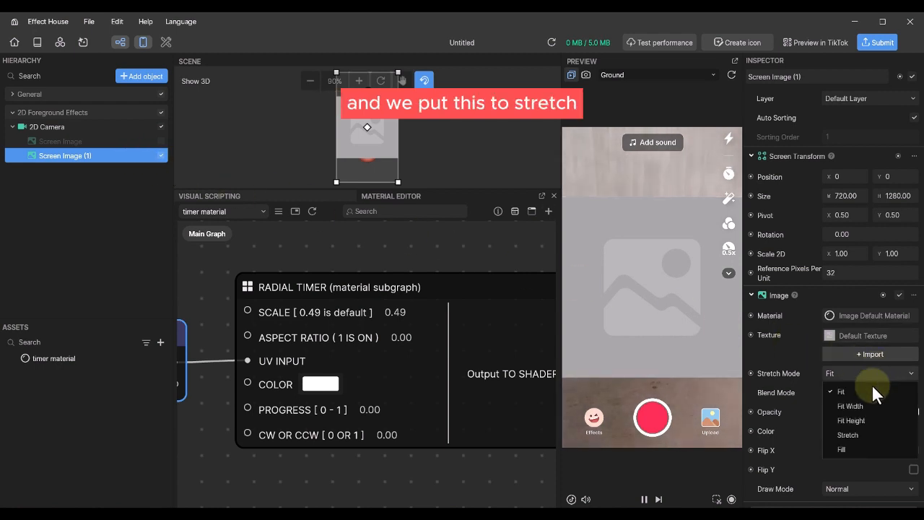
pyautogui.click(851, 435)
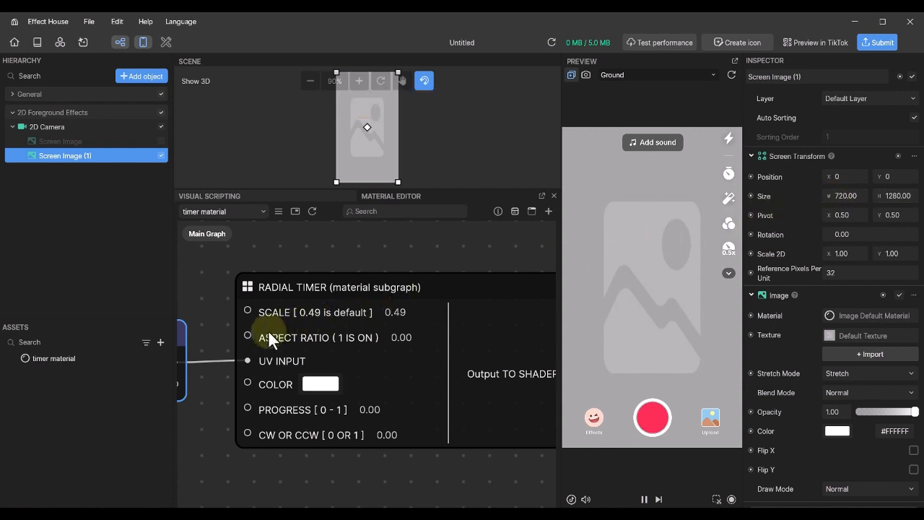
pyautogui.click(875, 315)
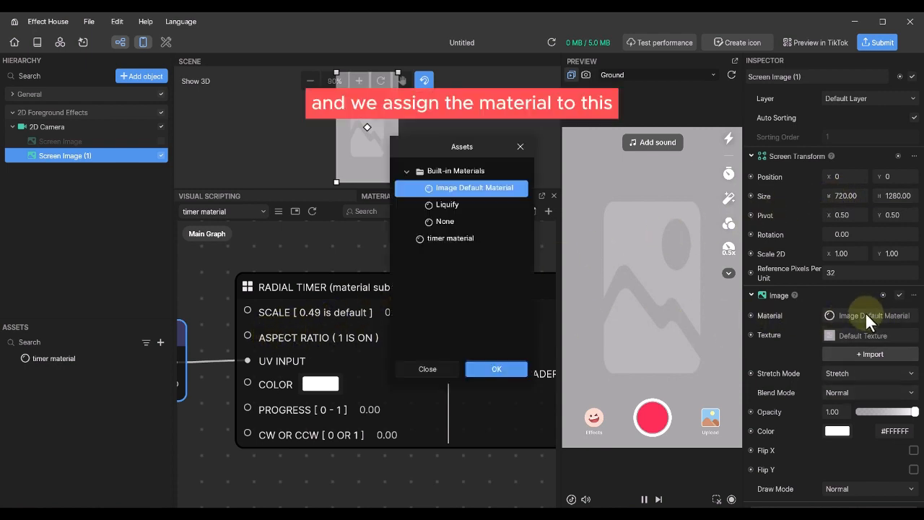
# - Give Screen Image (1) timer material and test ASPECT RATIO 1, then return it to 0
pyautogui.doubleClick(452, 232)
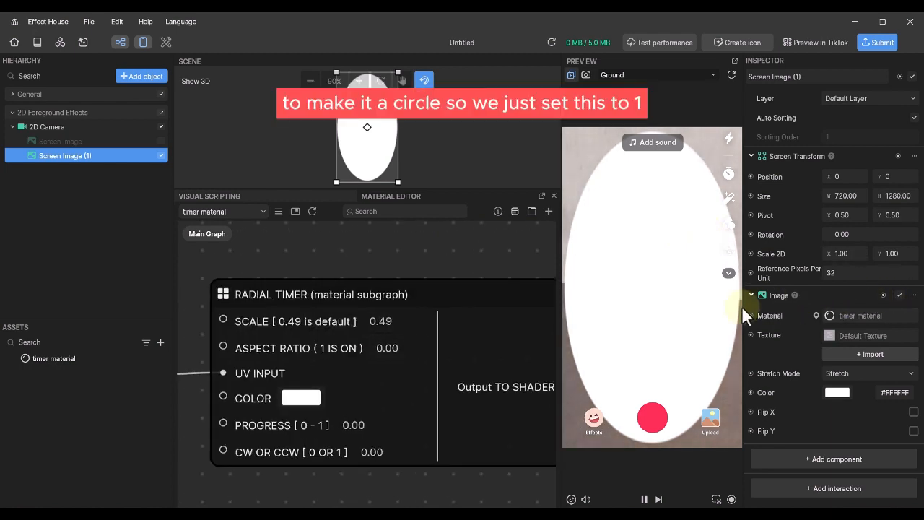
pyautogui.doubleClick(387, 347)
pyautogui.write('1')
pyautogui.press('Return')
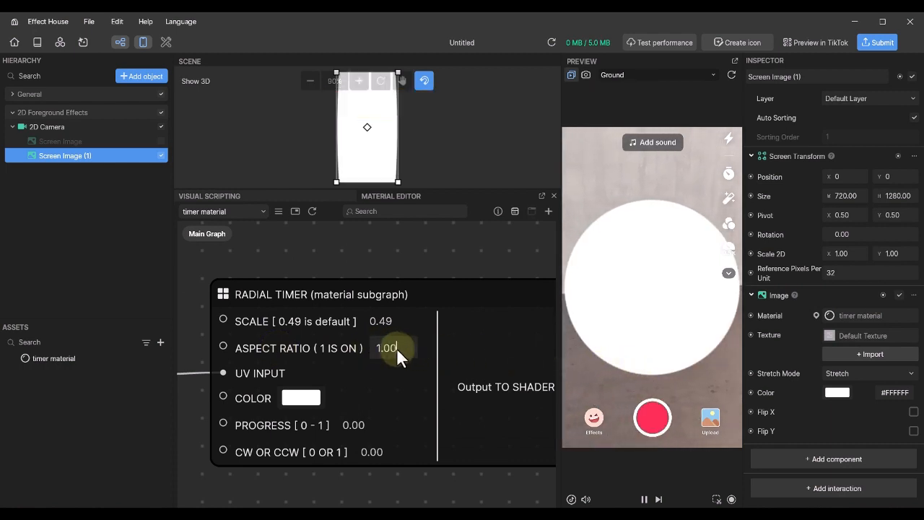
pyautogui.moveTo(396, 347); pyautogui.dragTo(367, 345)
pyautogui.write('0')
pyautogui.press('Return')
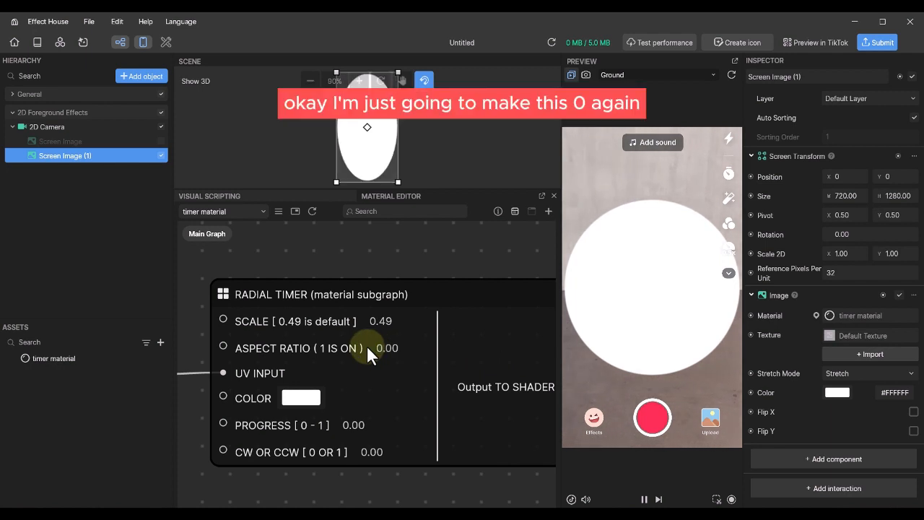
# - Re-enable the original Screen Image and delete Screen Image (1)
pyautogui.click(160, 140)
pyautogui.click(161, 154)
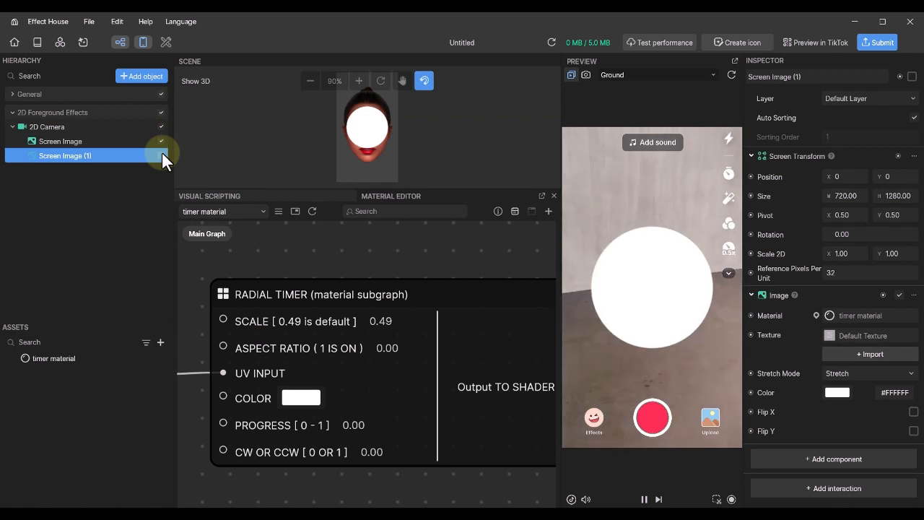
pyautogui.rightClick(82, 155)
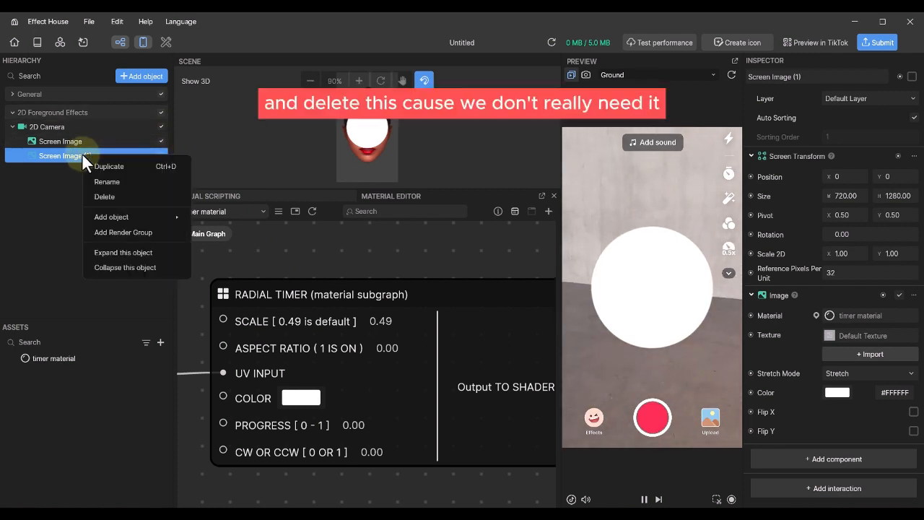
pyautogui.click(104, 197)
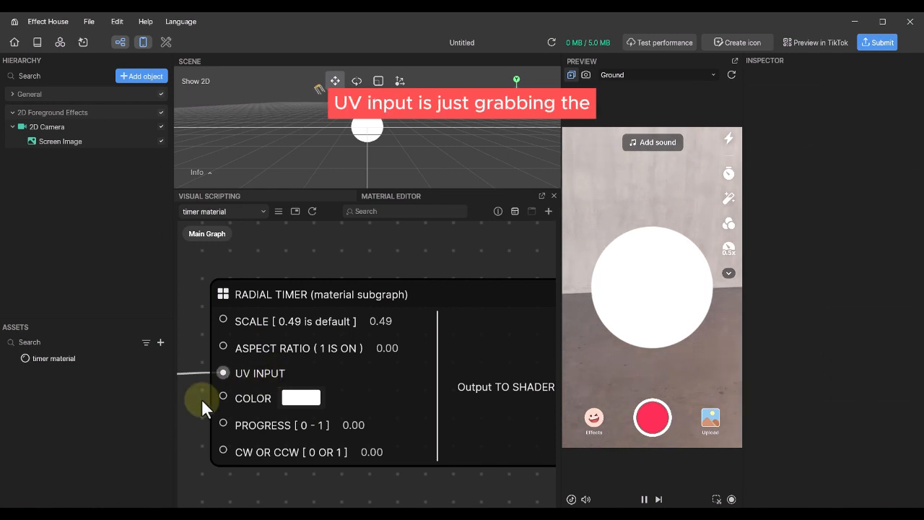
pyautogui.moveTo(190, 402); pyautogui.dragTo(374, 398)
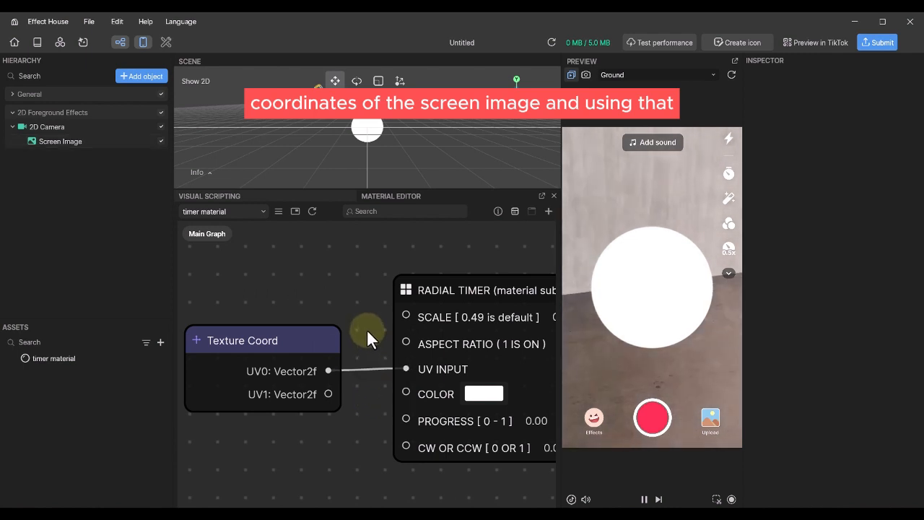
pyautogui.moveTo(367, 330); pyautogui.dragTo(283, 314)
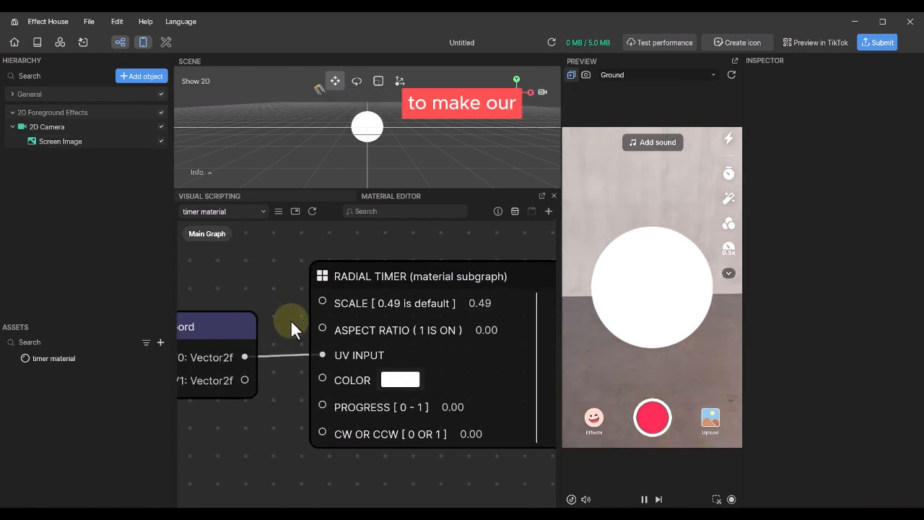
pyautogui.click(393, 379)
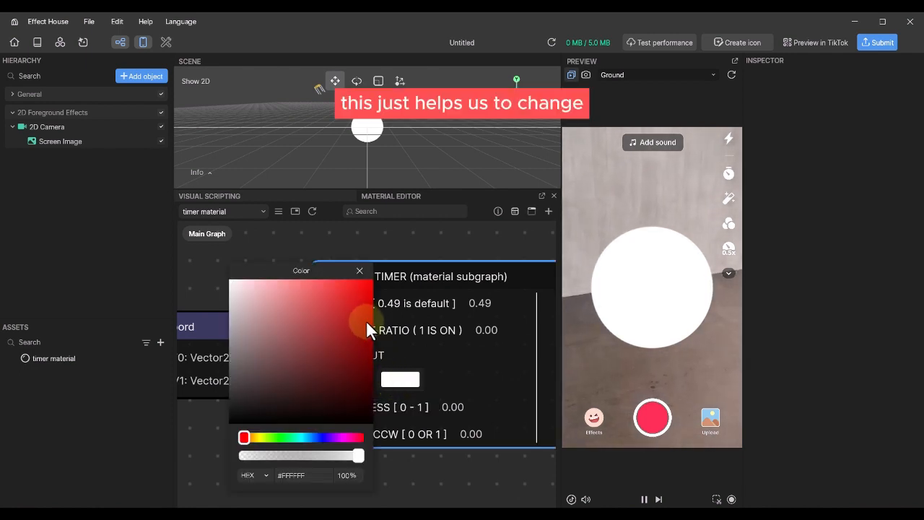
pyautogui.click(363, 281)
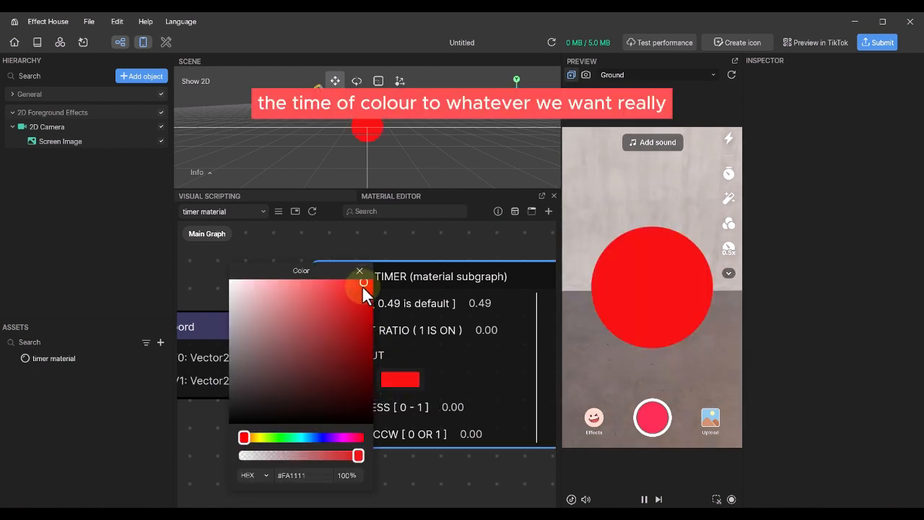
pyautogui.click(317, 437)
pyautogui.click(345, 317)
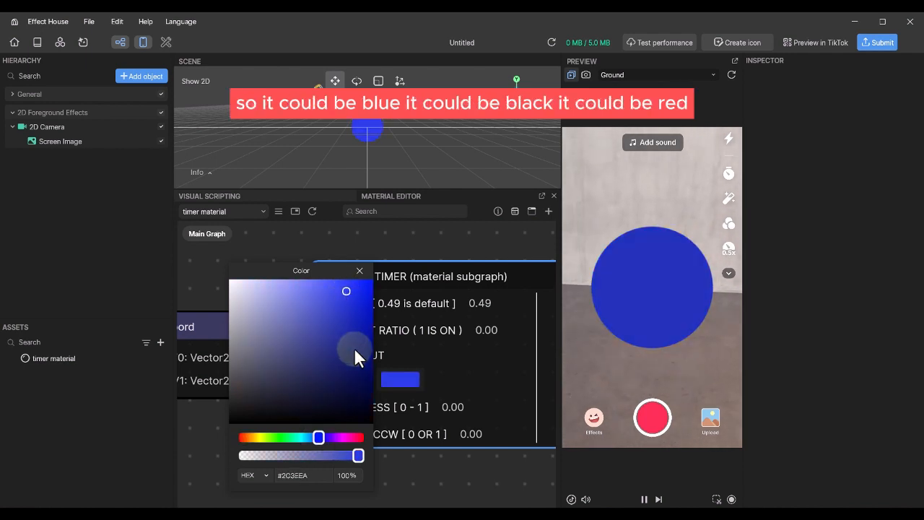
pyautogui.click(353, 348)
pyautogui.click(363, 272)
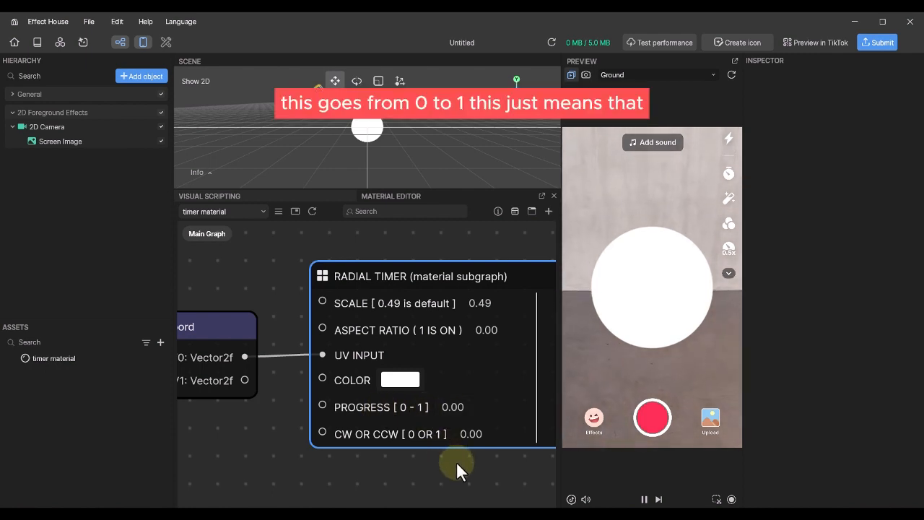
# - Try Radial Timer PROGRESS values 0.2 and 0.9, then settle on 0.1
pyautogui.click(29, 355)
pyautogui.click(363, 389)
pyautogui.write('.2')
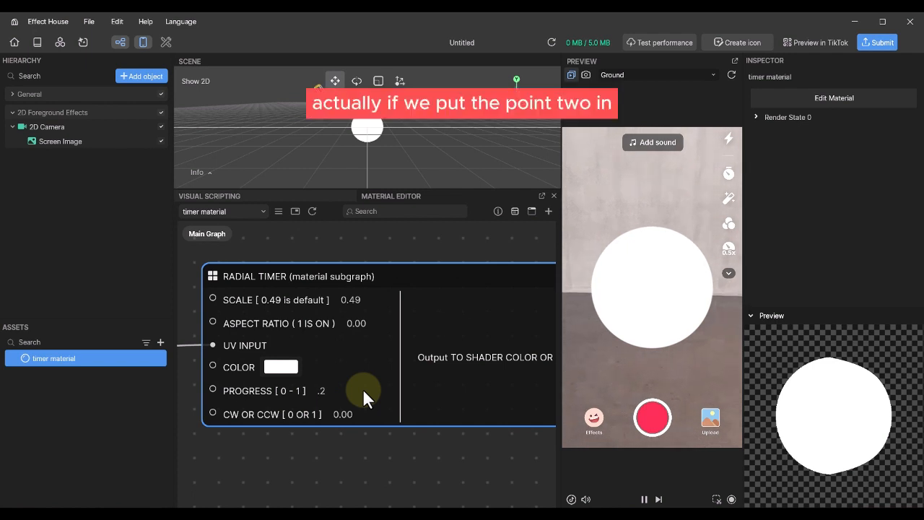
pyautogui.press('Return')
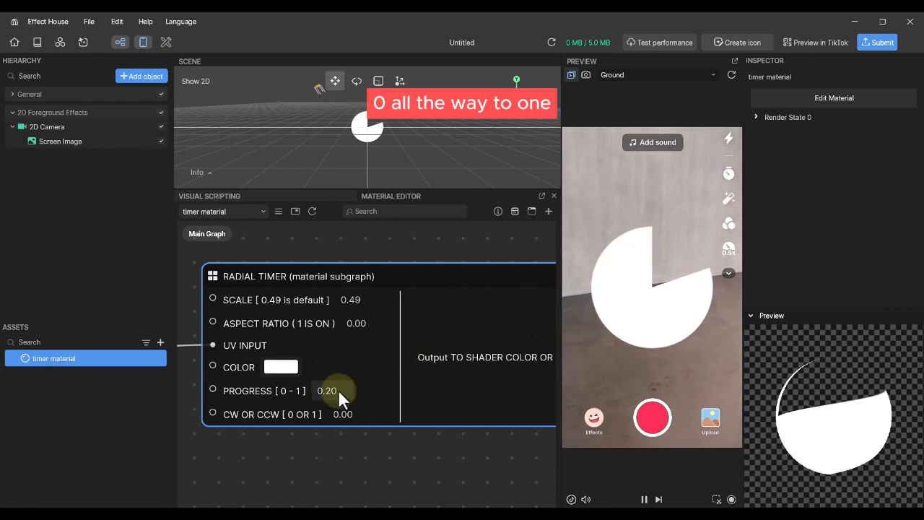
pyautogui.moveTo(338, 390); pyautogui.dragTo(299, 394)
pyautogui.write('0.9')
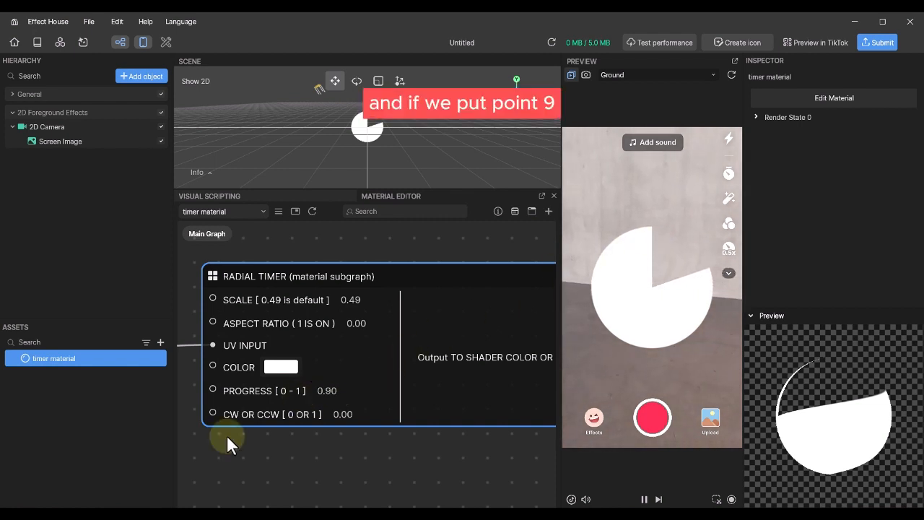
pyautogui.press('Return')
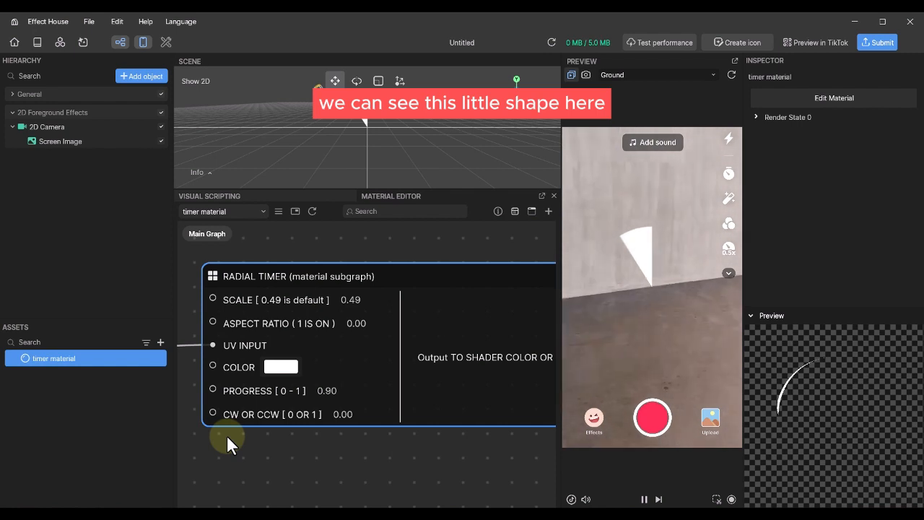
pyautogui.click(321, 393)
pyautogui.write('0.1')
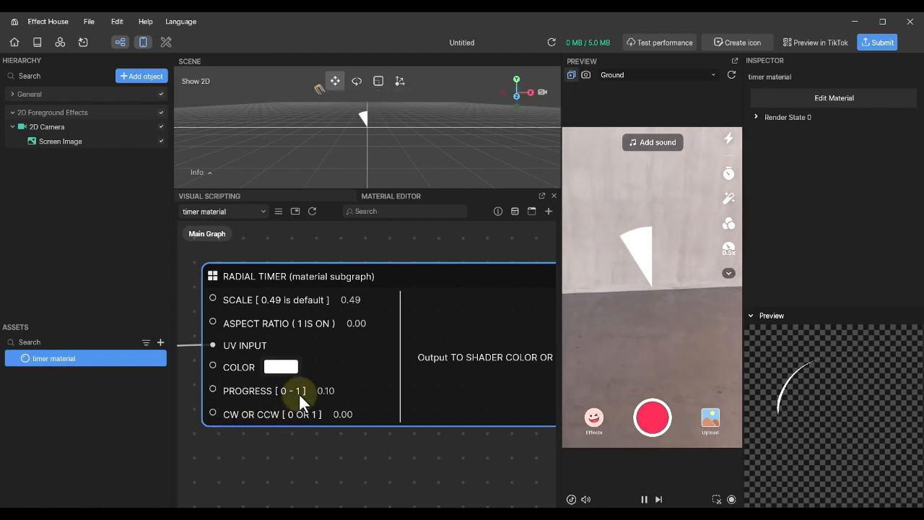
pyautogui.press('Return')
pyautogui.scroll(5, 240, 412)
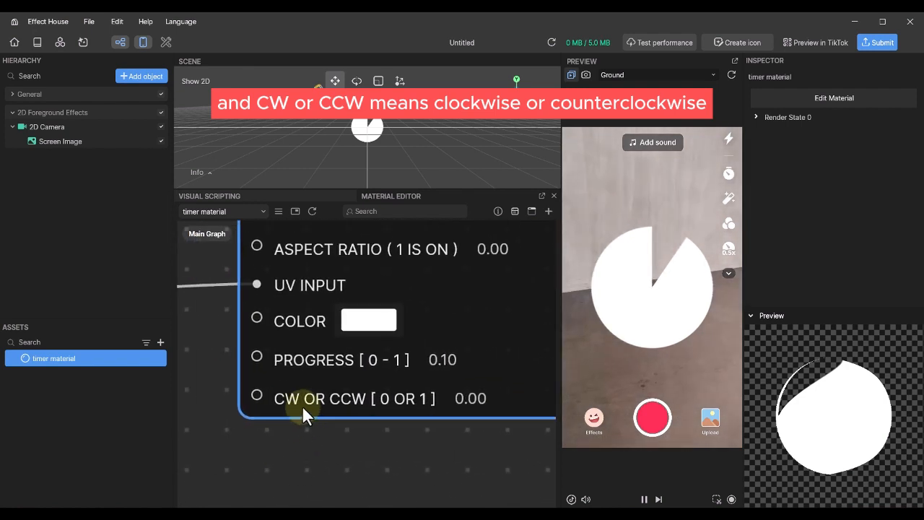
# - Test CW OR CCW at 1, set PROGRESS to 0.40, then return the direction to 0
pyautogui.click(477, 401)
pyautogui.write('1')
pyautogui.press('Return')
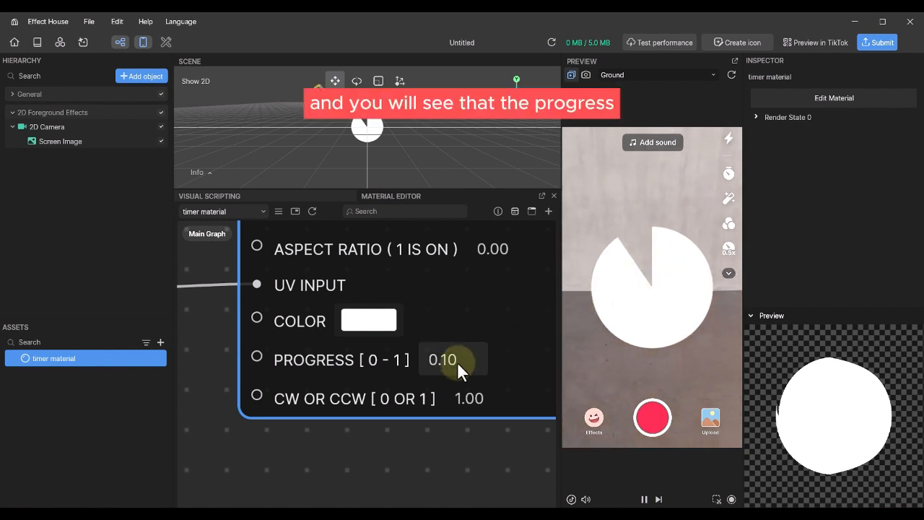
pyautogui.press('BackSpace')
pyautogui.press('BackSpace')
pyautogui.press('BackSpace')
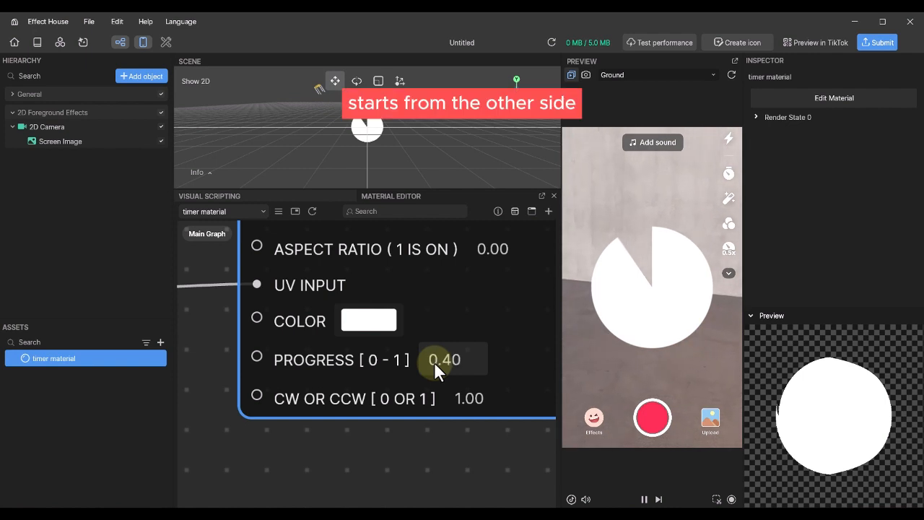
pyautogui.write('0.40')
pyautogui.press('Tab')
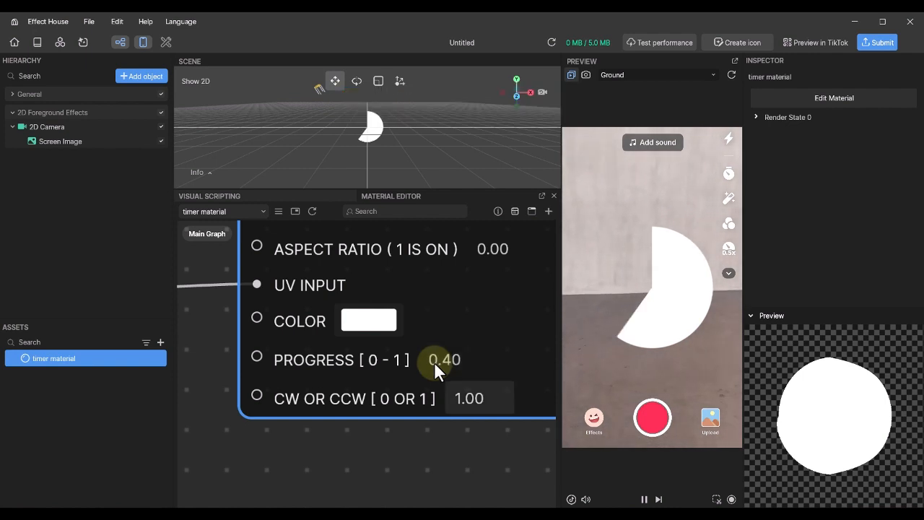
pyautogui.moveTo(483, 398); pyautogui.dragTo(443, 400)
pyautogui.write('0')
pyautogui.press('Return')
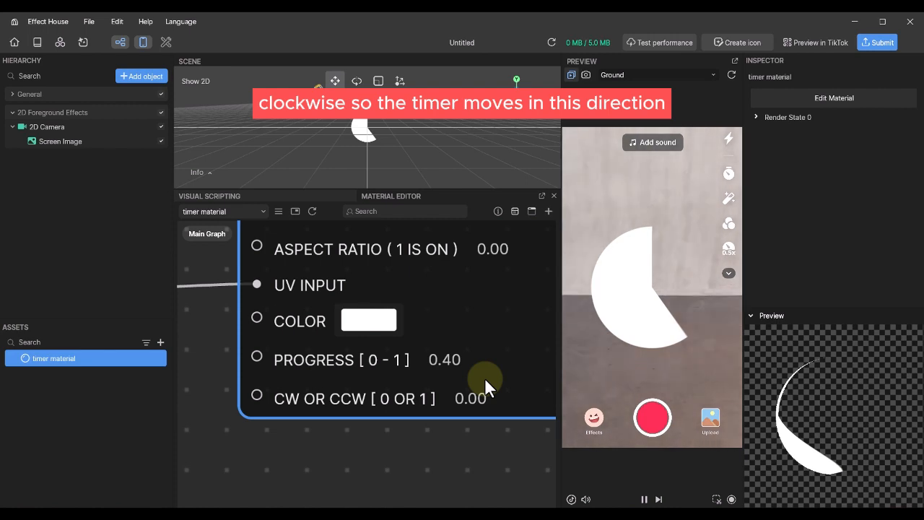
pyautogui.scroll(-5, 459, 412)
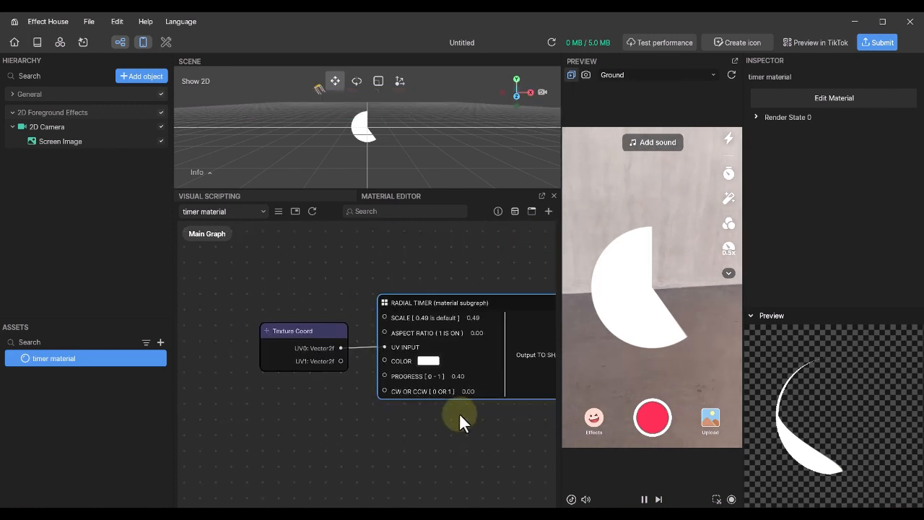
# - Change the Radial Timer's PROGRESS from 0.40 to 0.1, then frame the Texture Coord node
pyautogui.scroll(5, 459, 413)
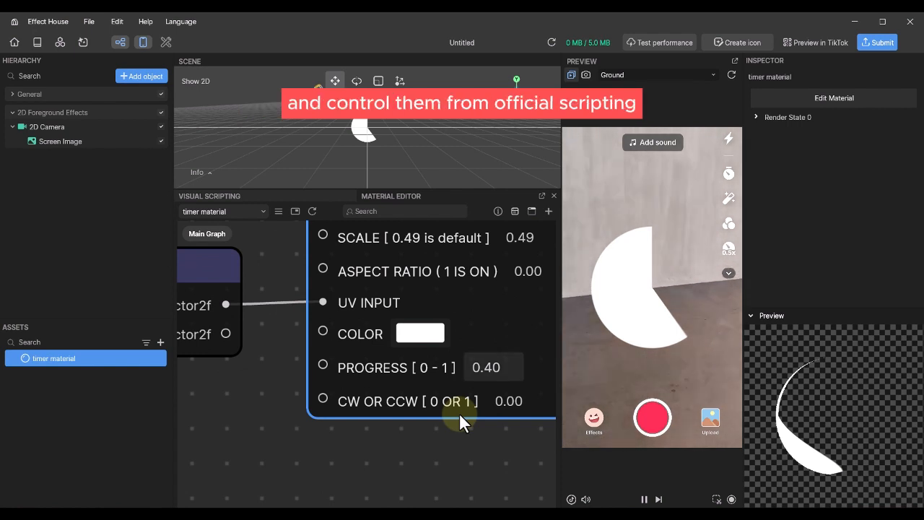
pyautogui.click(354, 446)
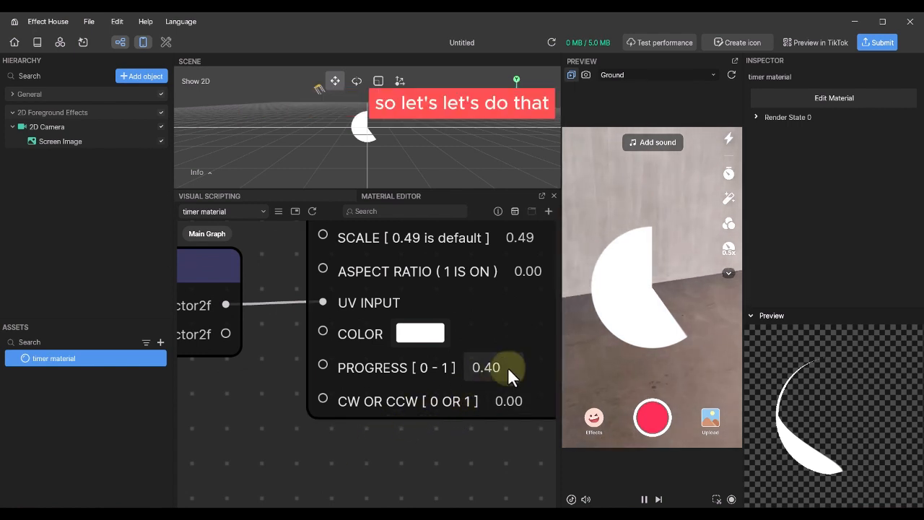
pyautogui.moveTo(507, 367); pyautogui.dragTo(475, 368)
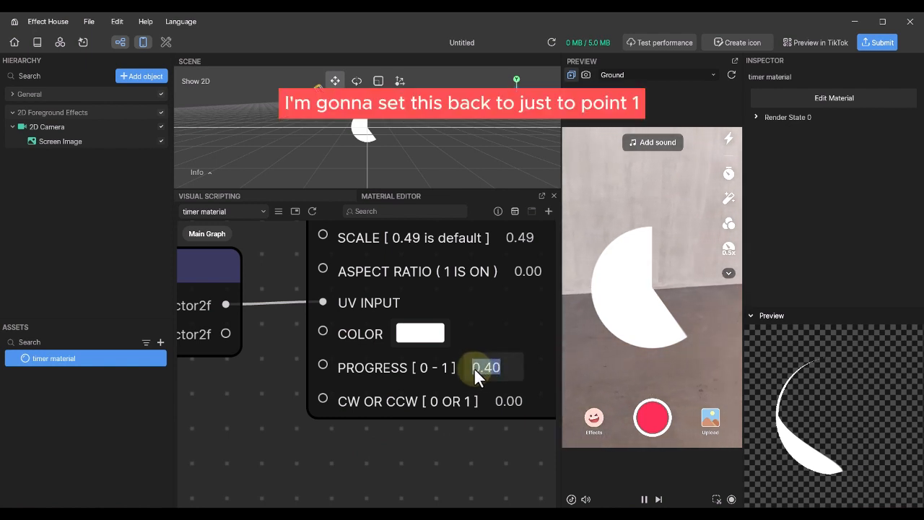
pyautogui.write('0.1')
pyautogui.press('Return')
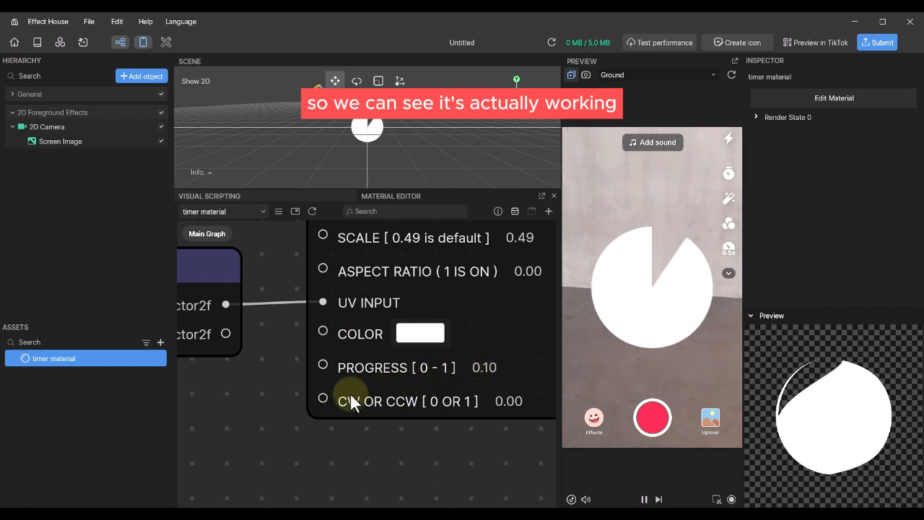
pyautogui.scroll(-2, 265, 410)
pyautogui.moveTo(266, 410); pyautogui.dragTo(357, 431, button='middle')
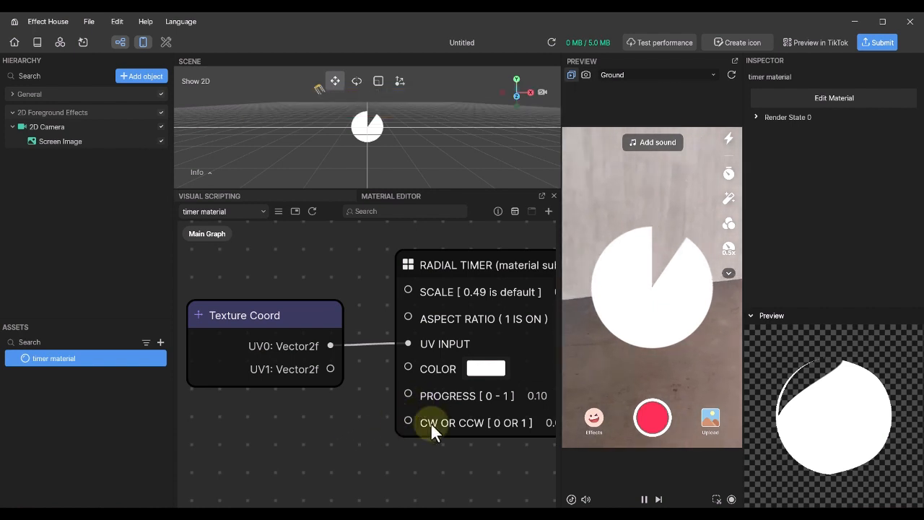
# - Add a Float graph parameter named progress with Min/Max enabled and Max set to 1
pyautogui.click(278, 211)
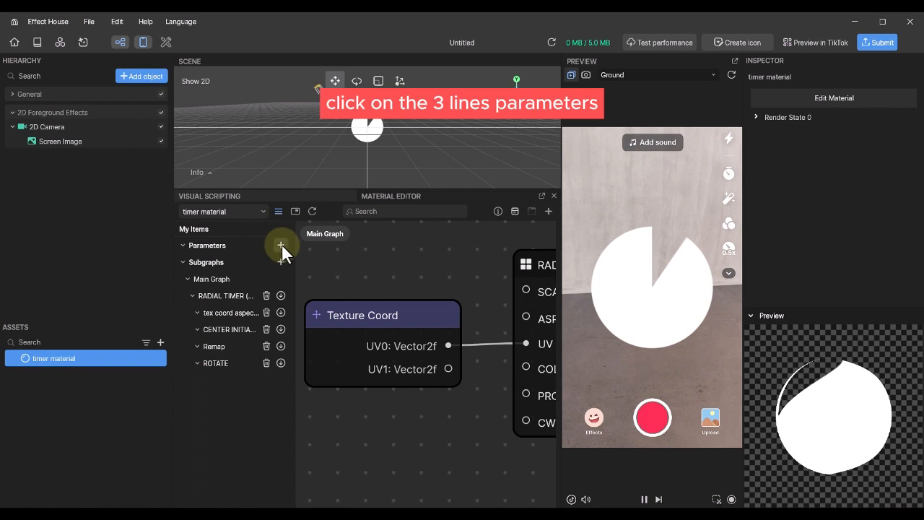
pyautogui.click(281, 244)
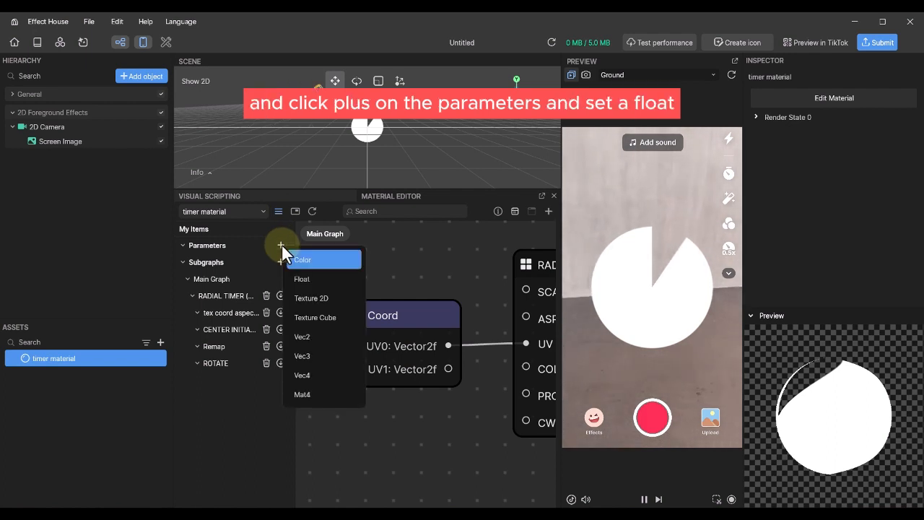
pyautogui.click(313, 278)
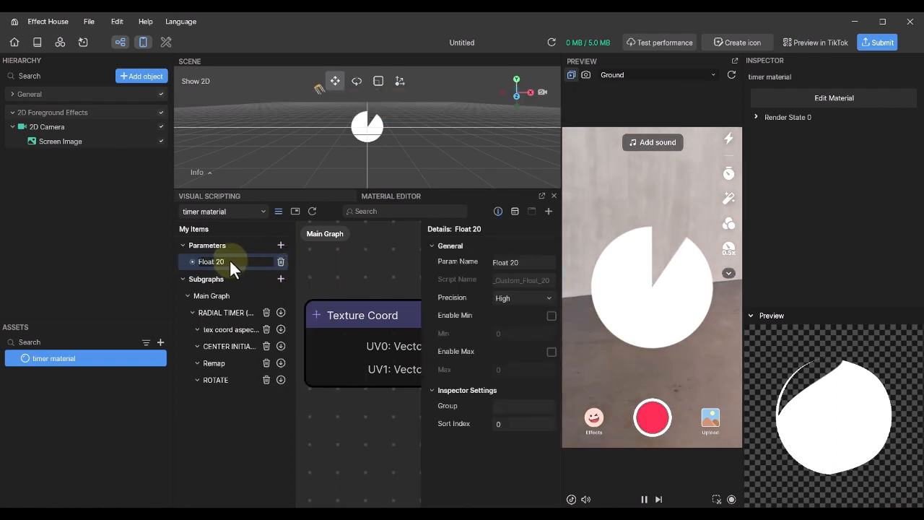
pyautogui.moveTo(230, 262); pyautogui.dragTo(182, 262)
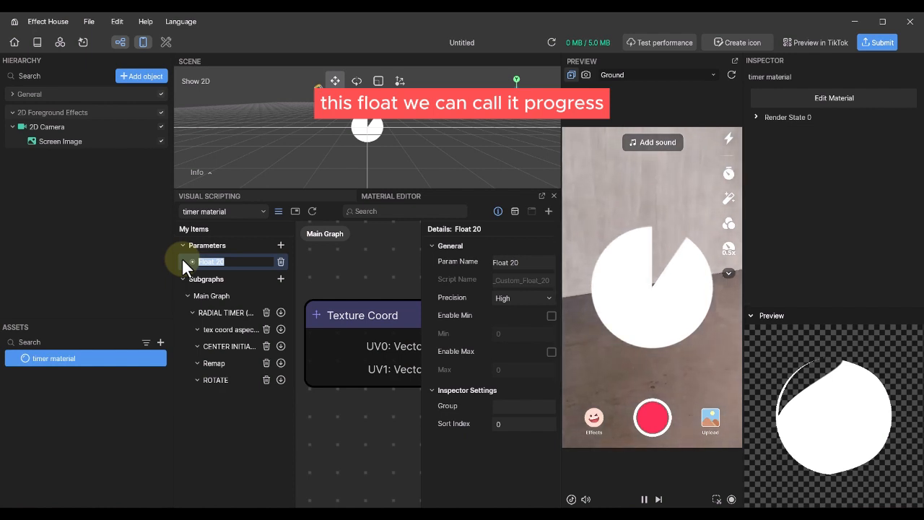
pyautogui.write('progress')
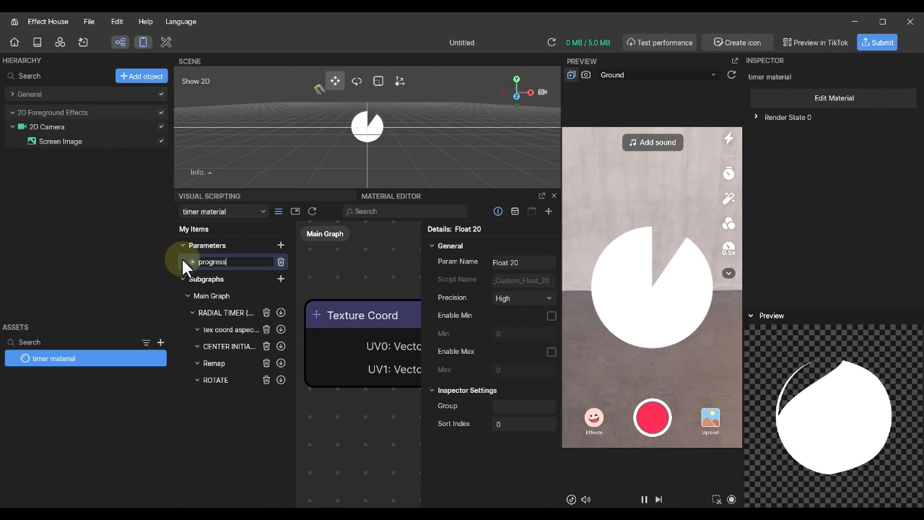
pyautogui.press('Return')
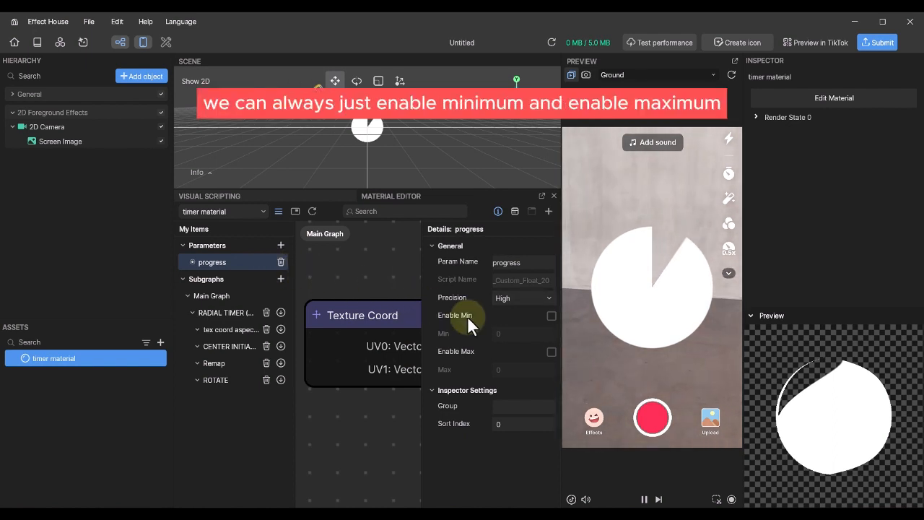
pyautogui.click(552, 315)
pyautogui.click(551, 352)
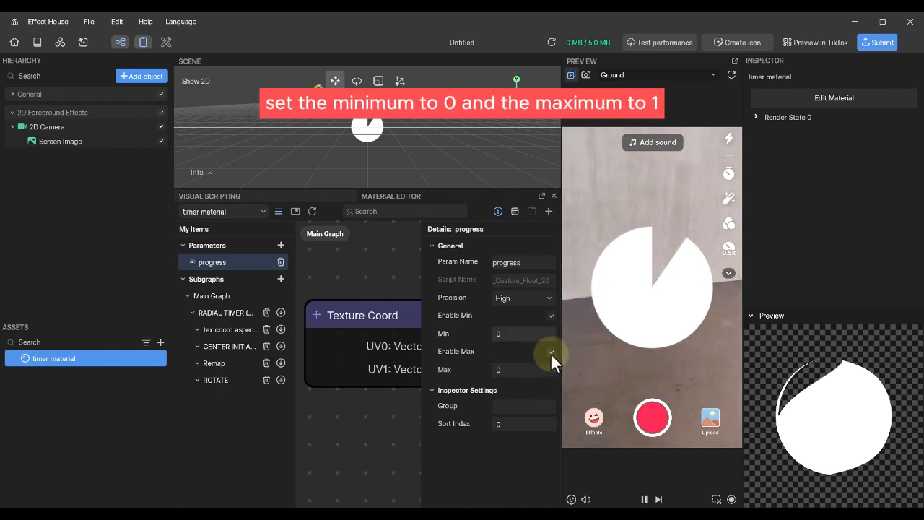
pyautogui.click(513, 369)
pyautogui.write('1')
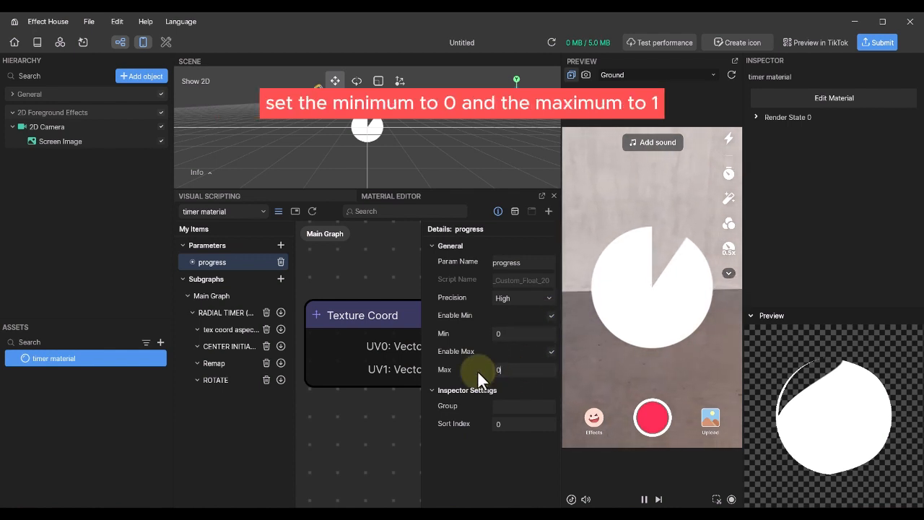
# - Place the progress node in the graph and connect it to the Radial Timer's PROGRESS input
pyautogui.click(192, 262)
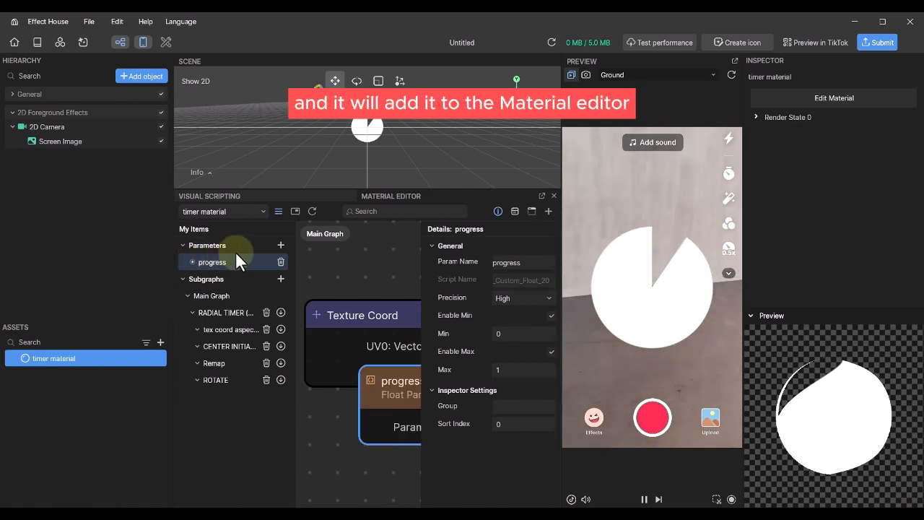
pyautogui.click(497, 210)
pyautogui.click(278, 211)
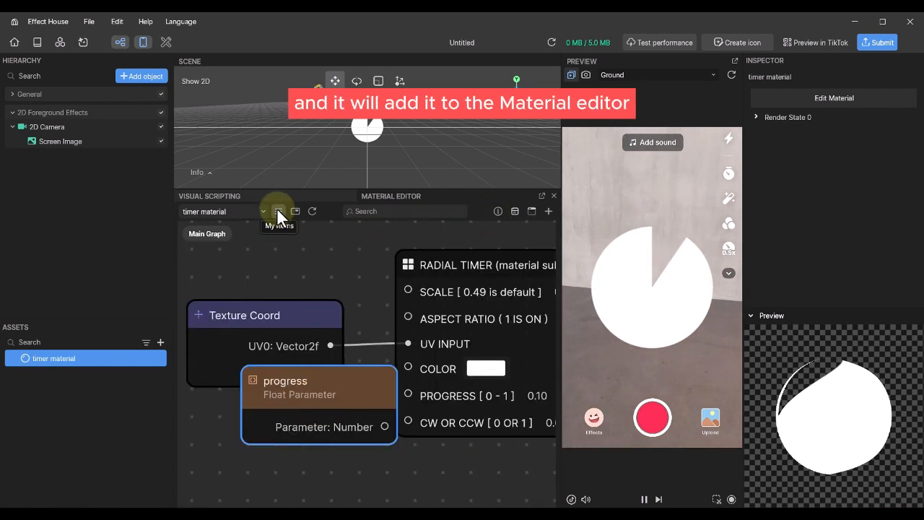
pyautogui.moveTo(353, 380); pyautogui.dragTo(305, 477)
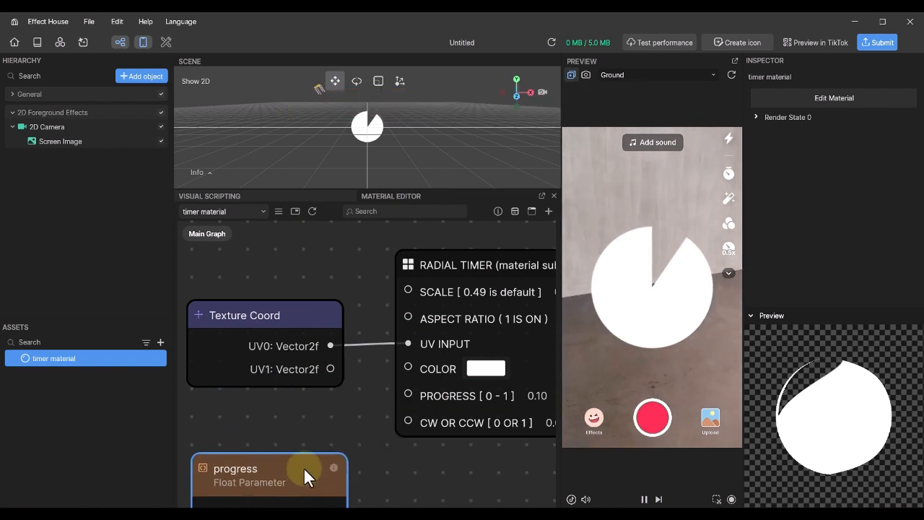
pyautogui.scroll(-2, 383, 368)
pyautogui.scroll(-2, 383, 365)
pyautogui.moveTo(322, 405); pyautogui.dragTo(395, 284)
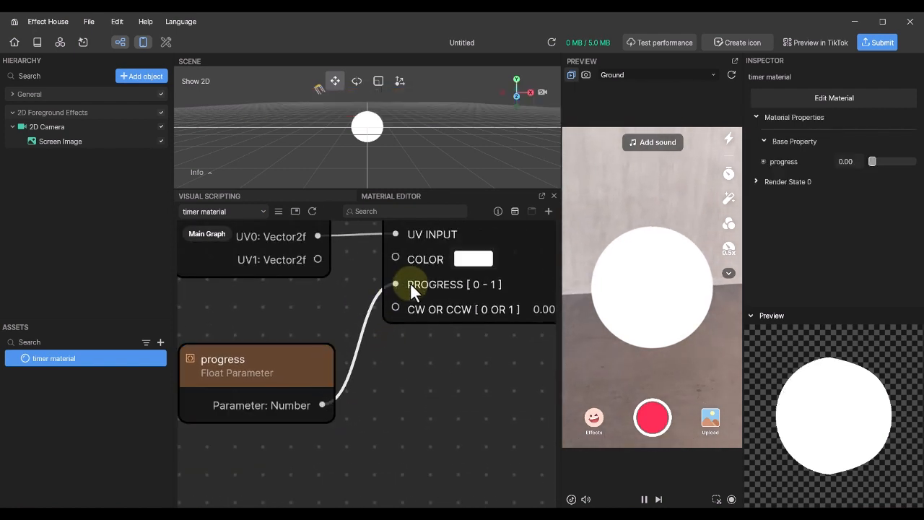
# - Check the new progress slider on the timer material in the Inspector
pyautogui.click(47, 355)
pyautogui.click(72, 370)
pyautogui.click(73, 370)
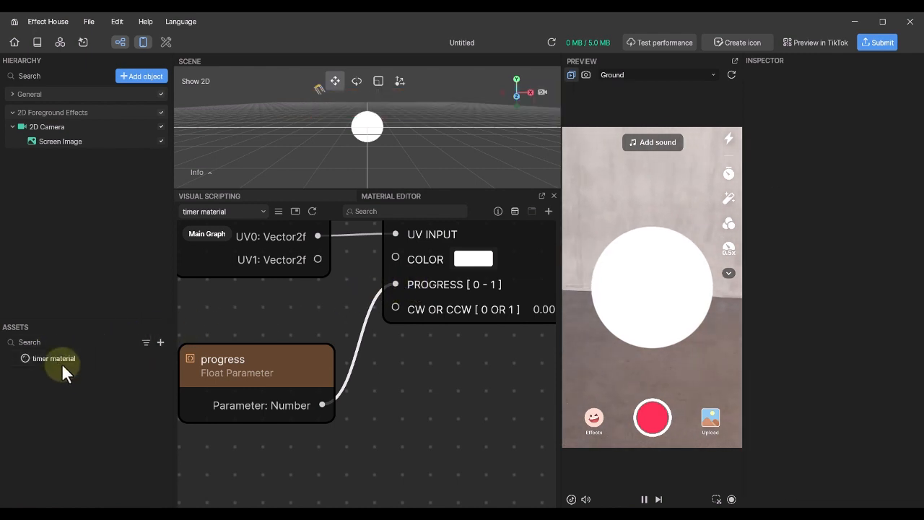
pyautogui.click(50, 356)
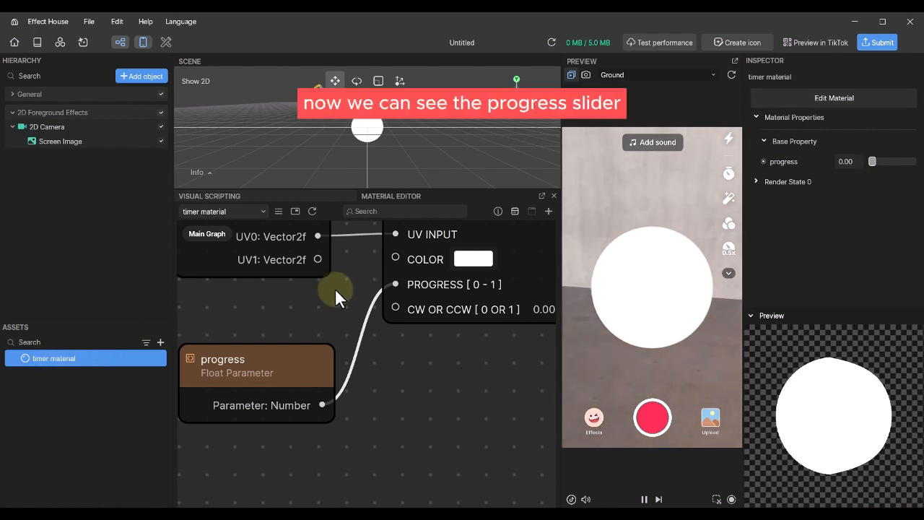
pyautogui.moveTo(871, 161)
pyautogui.mouseDown()
pyautogui.moveTo(908, 167)
pyautogui.moveTo(869, 163)
pyautogui.mouseUp()
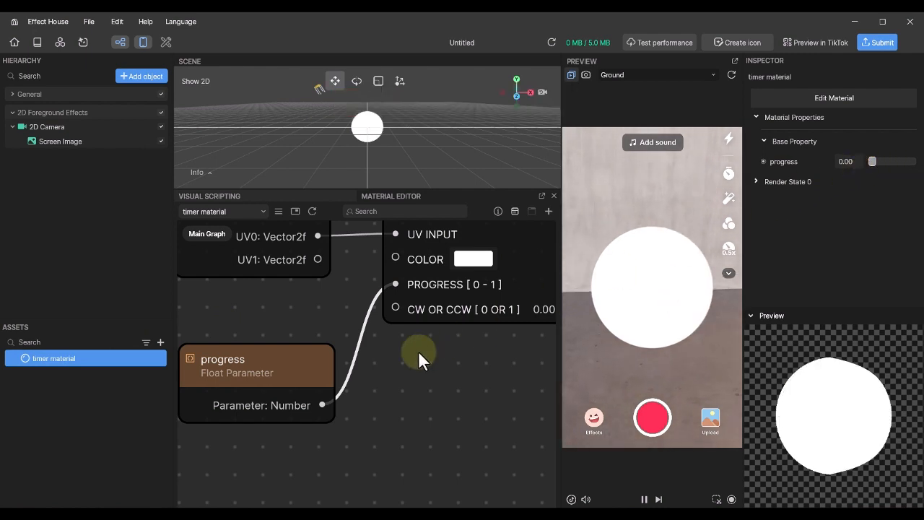
pyautogui.scroll(-5, 419, 357)
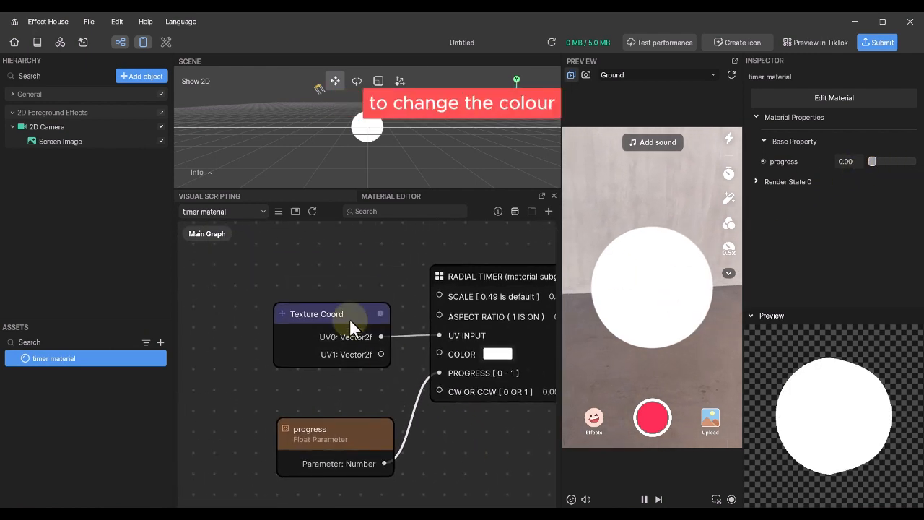
pyautogui.moveTo(350, 318); pyautogui.dragTo(345, 269)
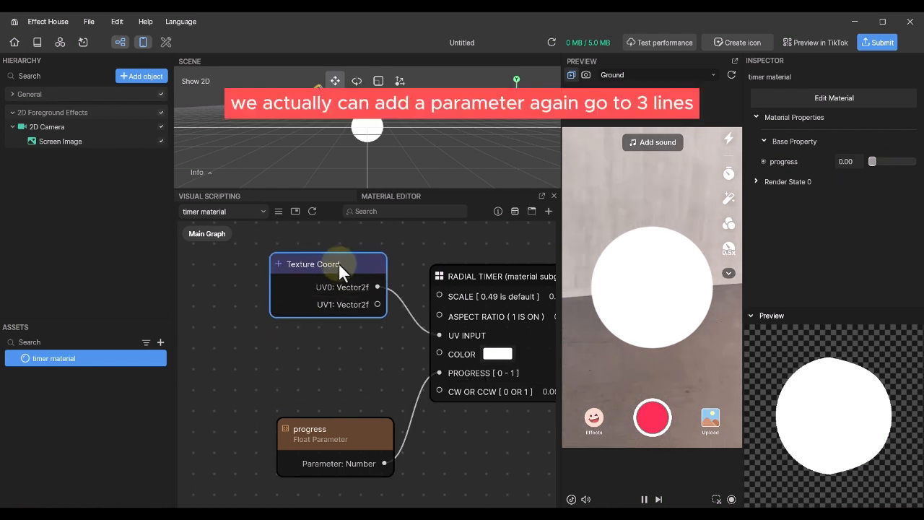
# - Add a Color parameter and rename it from Color 23 to timer color
pyautogui.click(276, 209)
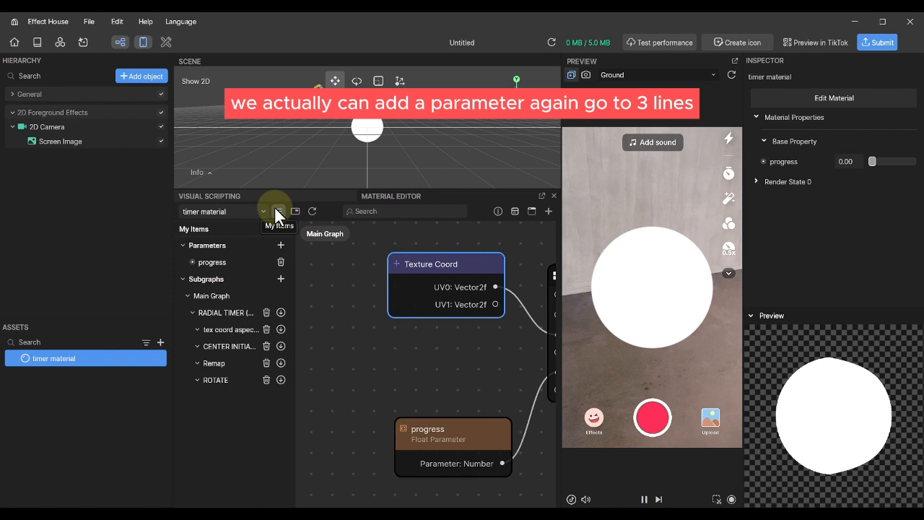
pyautogui.click(281, 245)
pyautogui.click(324, 260)
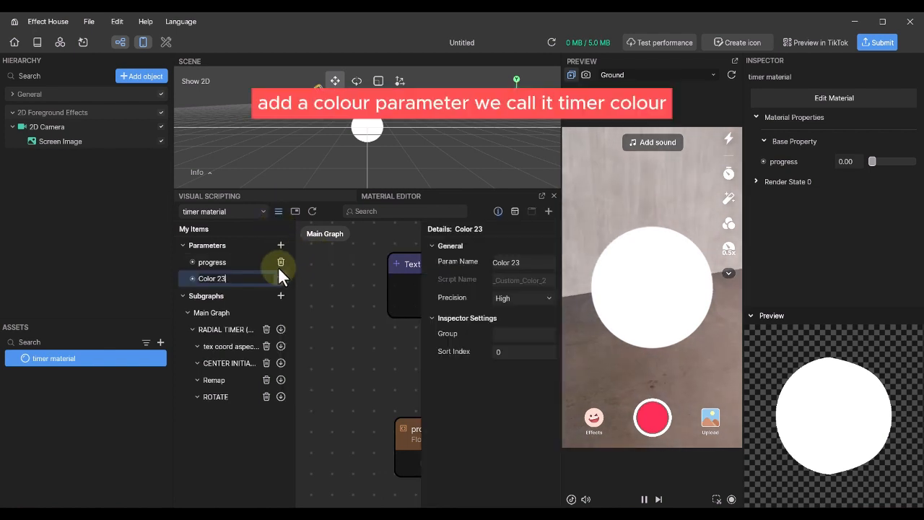
pyautogui.moveTo(233, 278); pyautogui.dragTo(165, 277)
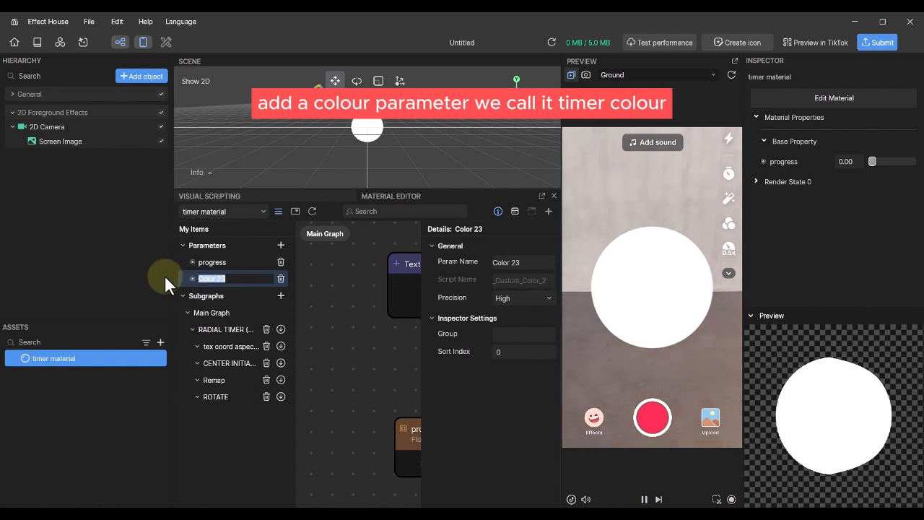
pyautogui.write('timer color')
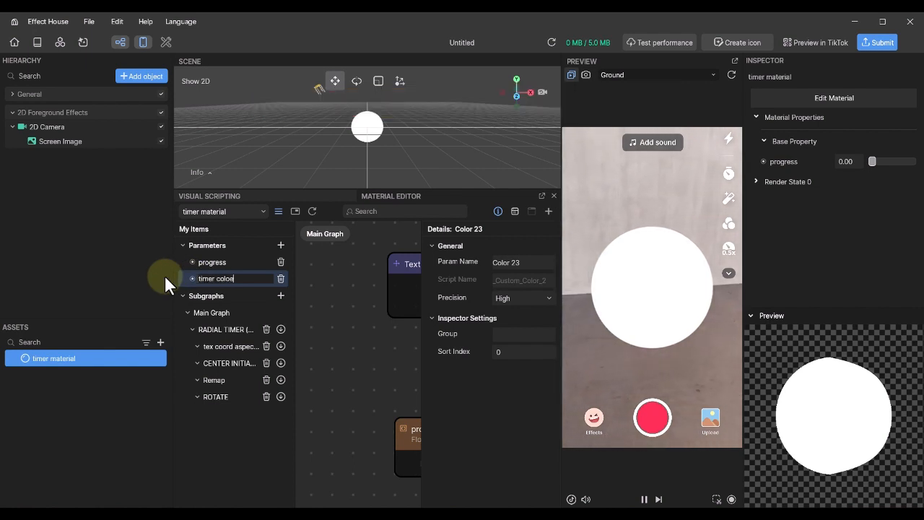
pyautogui.press('Return')
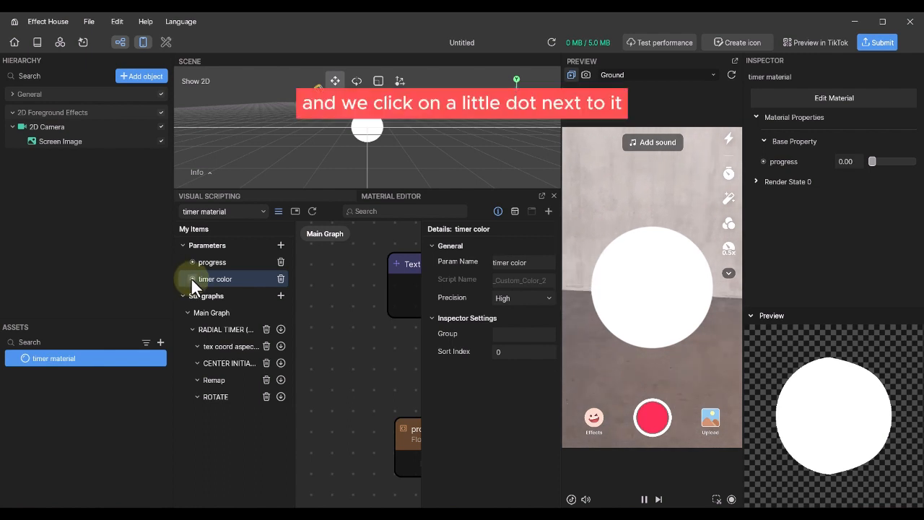
# - Place the timer color node in the graph beside the progress node
pyautogui.click(191, 277)
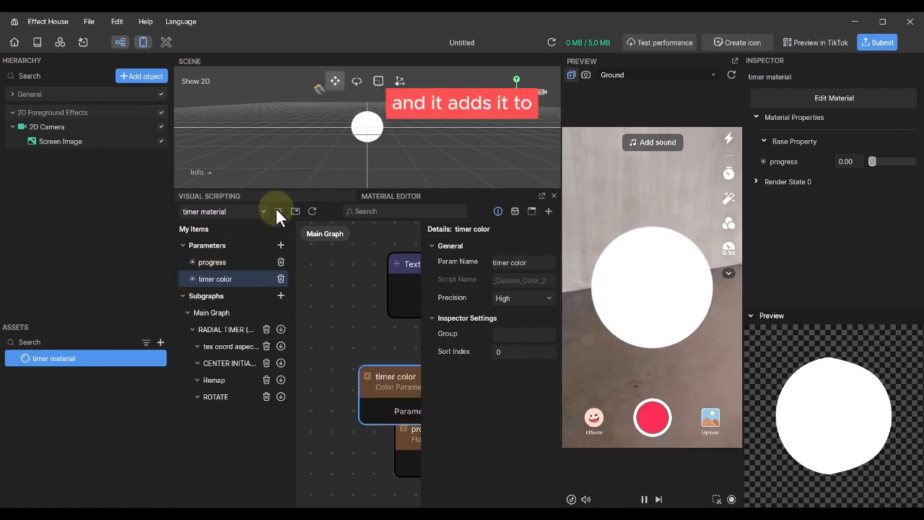
pyautogui.click(278, 210)
pyautogui.click(498, 211)
pyautogui.moveTo(389, 373); pyautogui.dragTo(355, 334, button='middle')
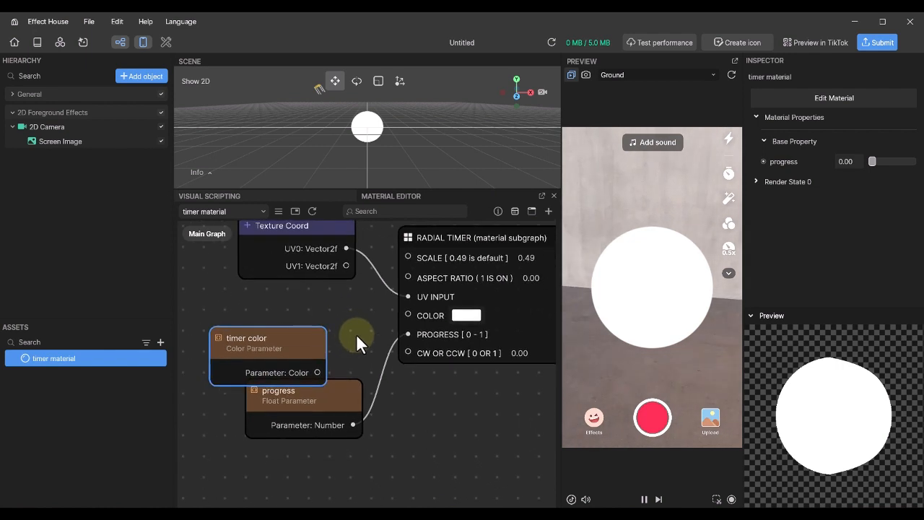
pyautogui.moveTo(336, 420); pyautogui.dragTo(337, 442)
pyautogui.moveTo(296, 339); pyautogui.dragTo(407, 312)
pyautogui.rightClick(344, 351)
pyautogui.click(354, 317)
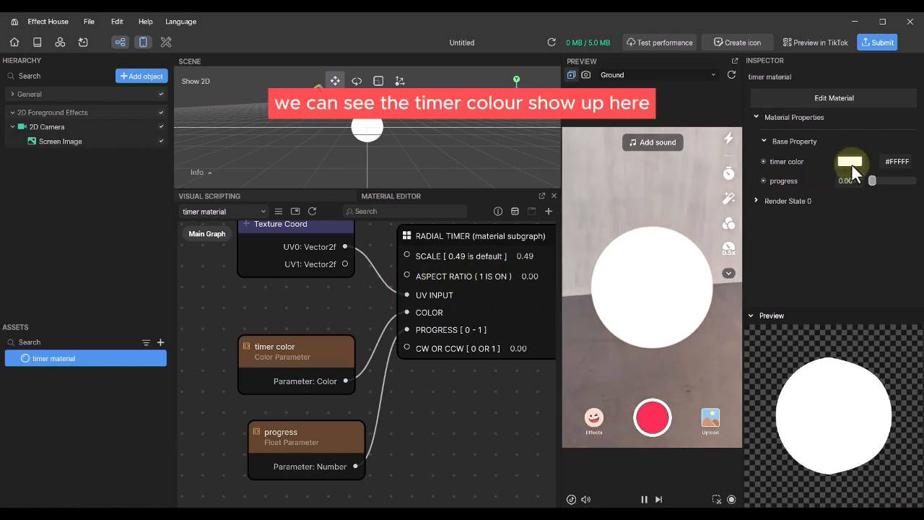
# - Review the get/set options for the timer color property in the Inspector
pyautogui.click(763, 162)
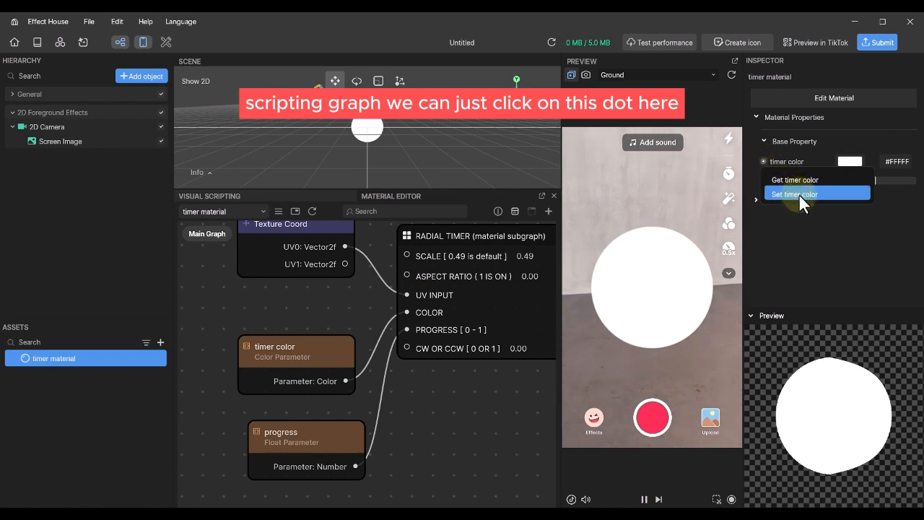
pyautogui.click(805, 153)
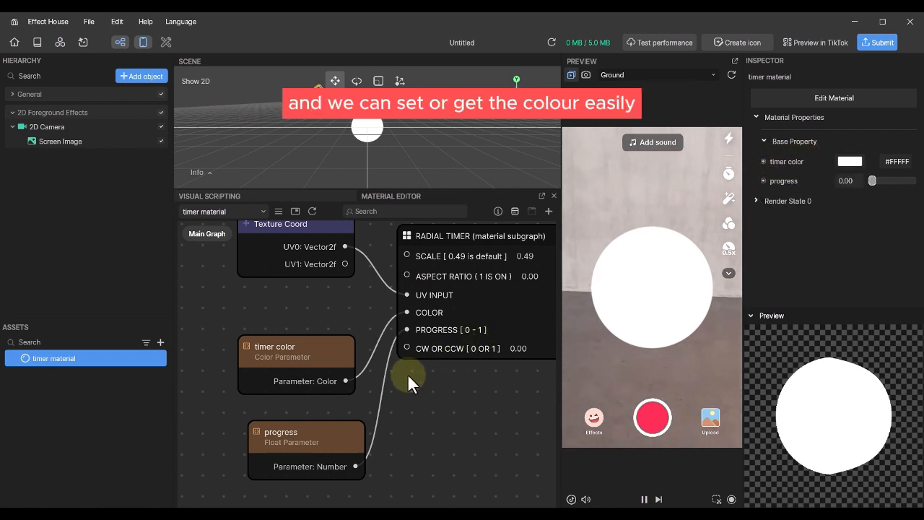
pyautogui.scroll(-2, 407, 373)
pyautogui.scroll(-1, 407, 383)
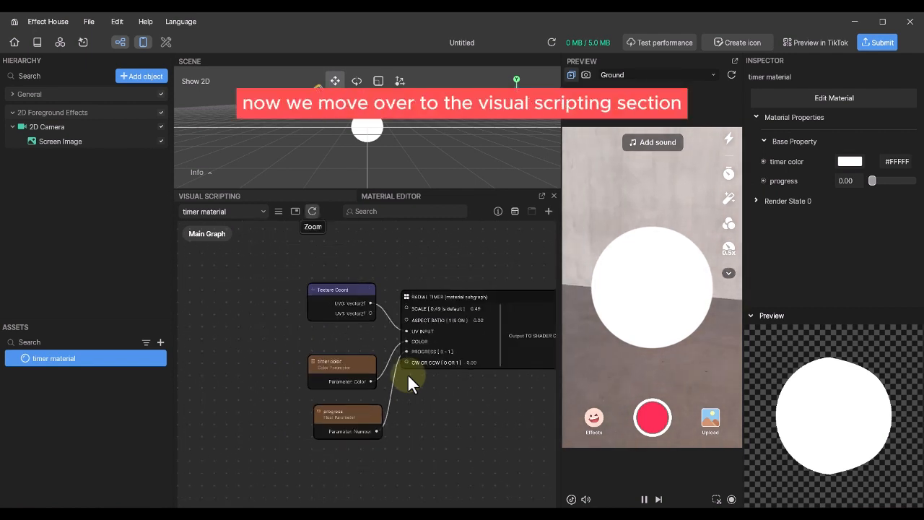
# - Add a Transit by Time node to the visual scripting graph
pyautogui.click(279, 196)
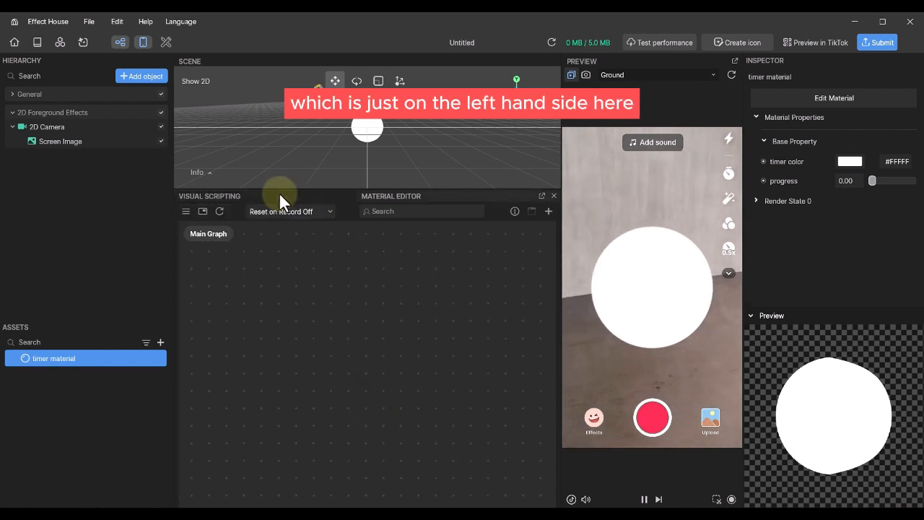
pyautogui.rightClick(340, 336)
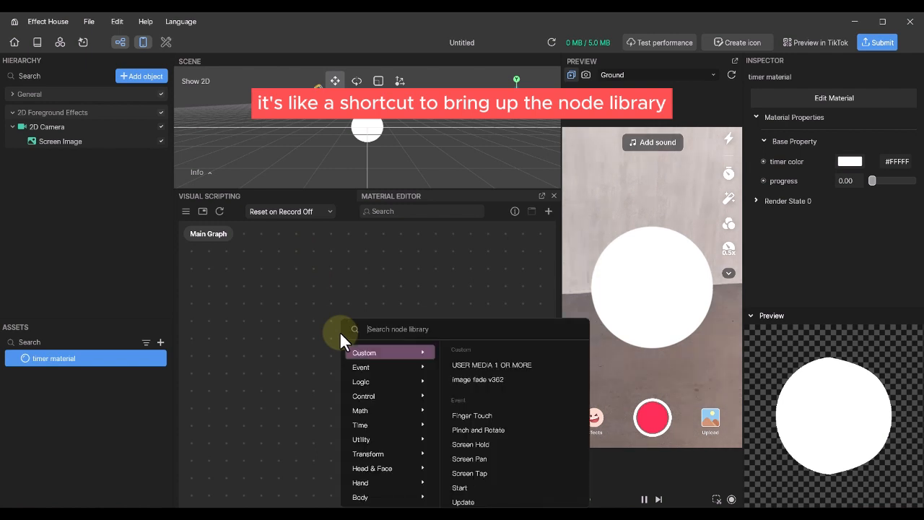
pyautogui.write('tr')
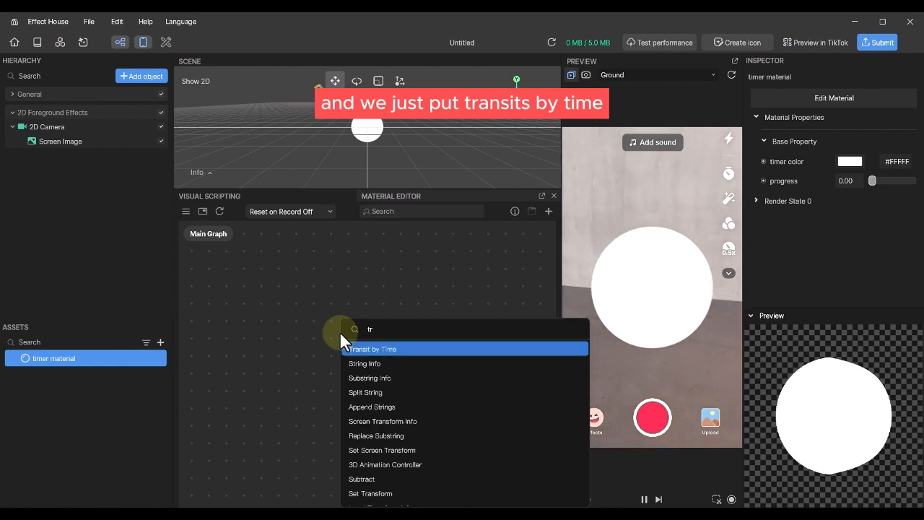
pyautogui.press('Return')
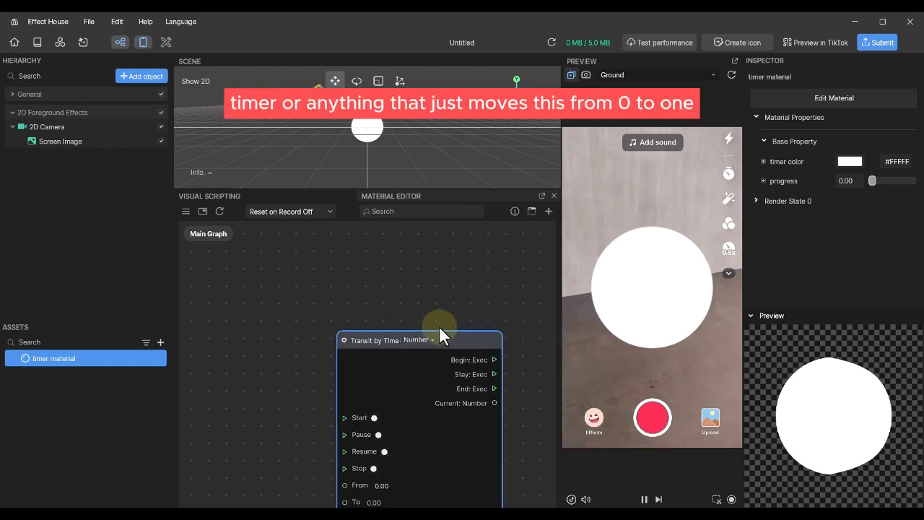
pyautogui.moveTo(440, 328); pyautogui.dragTo(386, 251)
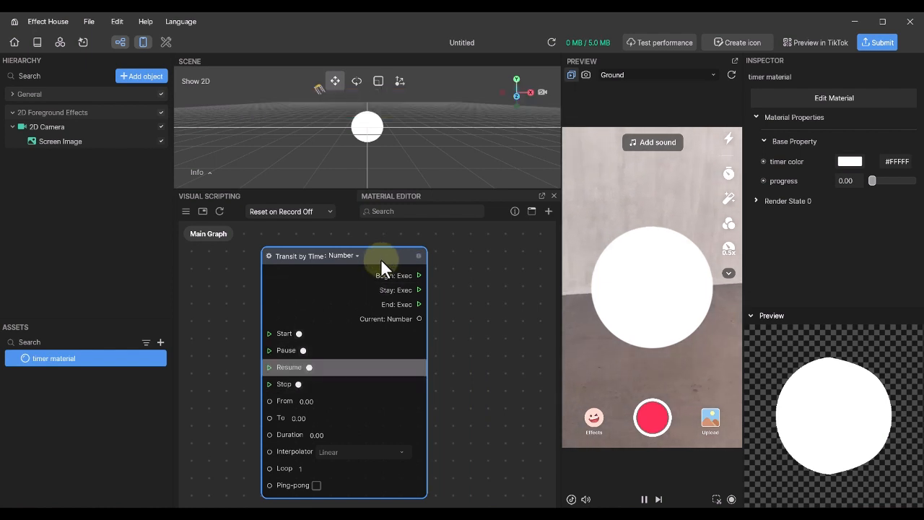
# - Set the Transit by Time Duration to 4 seconds
pyautogui.scroll(5, 289, 396)
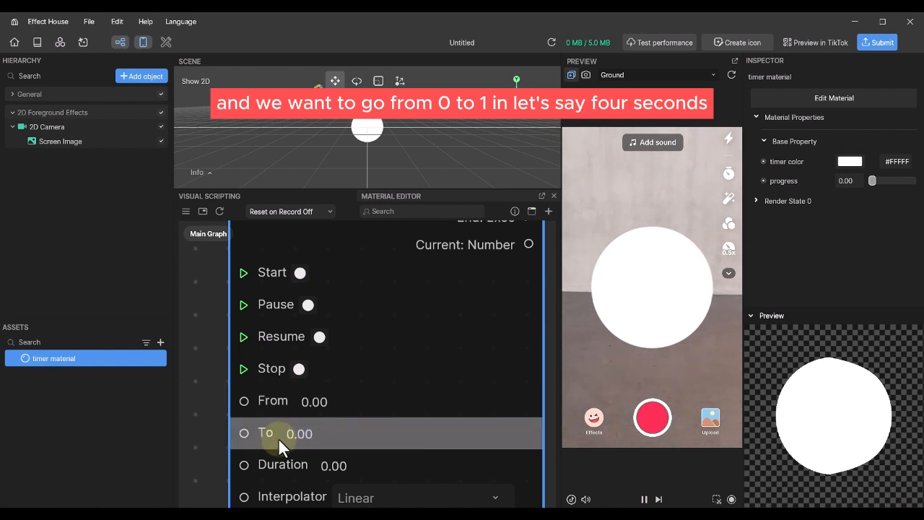
pyautogui.write('1')
pyautogui.moveTo(354, 464); pyautogui.dragTo(291, 466)
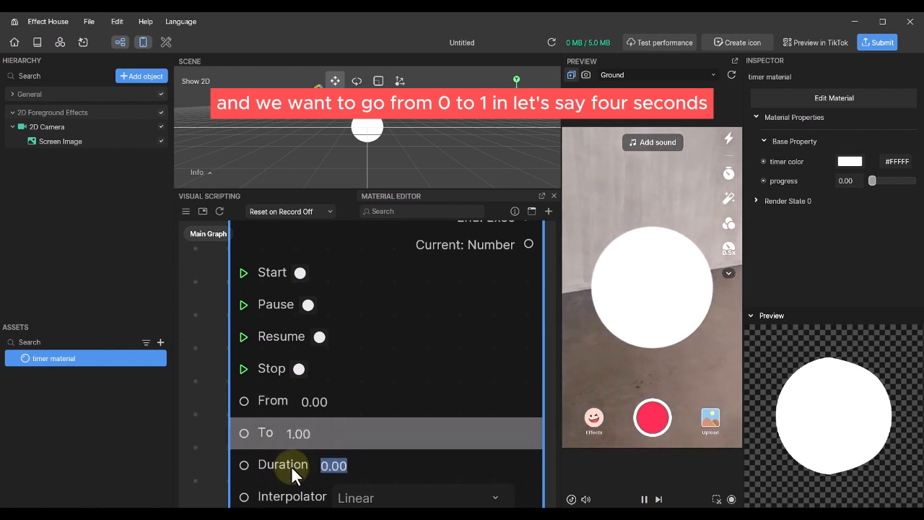
pyautogui.write('4')
pyautogui.click(213, 405)
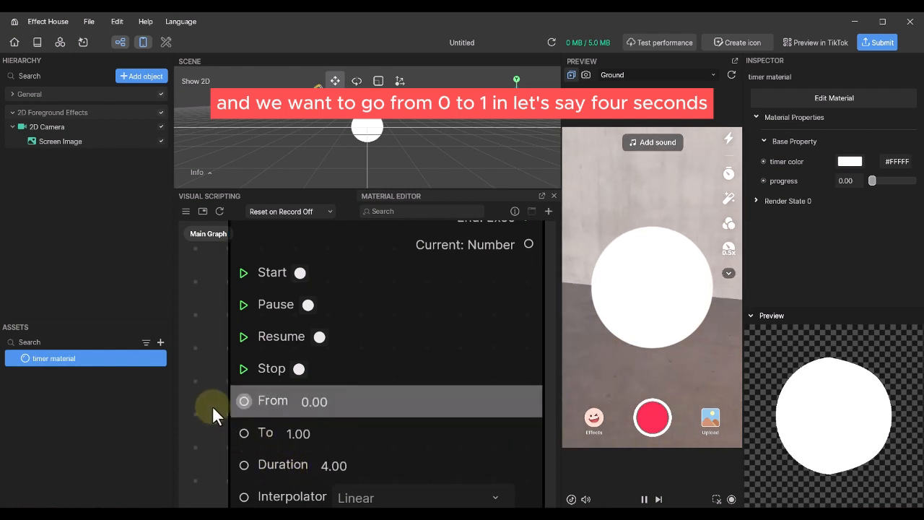
pyautogui.scroll(-3, 212, 405)
pyautogui.moveTo(456, 392)
pyautogui.mouseDown(button='middle')
pyautogui.moveTo(395, 399)
pyautogui.moveTo(462, 400)
pyautogui.mouseUp(button='middle')
pyautogui.moveTo(257, 385); pyautogui.dragTo(432, 367, button='middle')
# - Connect a Screen Tap event to the transition's Start, placed left of the node
pyautogui.moveTo(249, 273); pyautogui.dragTo(130, 427)
pyautogui.moveTo(426, 366); pyautogui.dragTo(352, 382, button='middle')
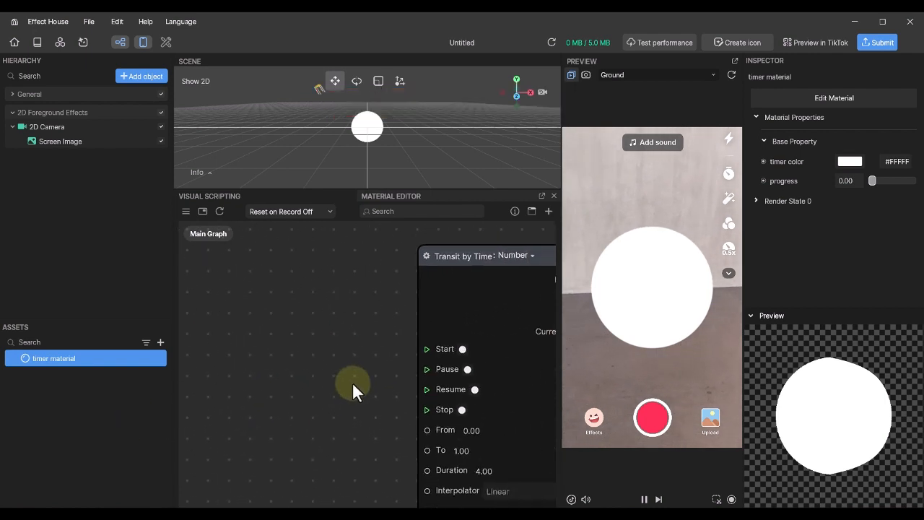
pyautogui.moveTo(424, 349); pyautogui.dragTo(359, 335)
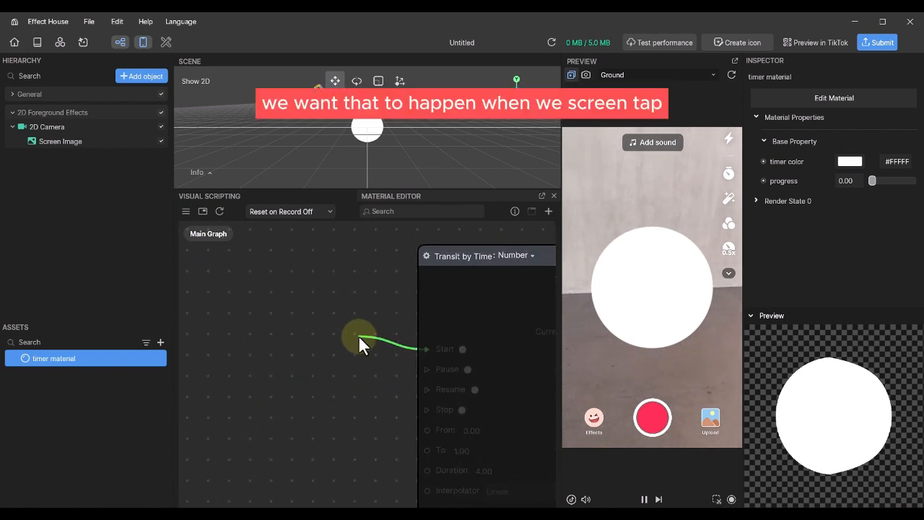
pyautogui.moveTo(424, 348); pyautogui.dragTo(358, 334)
pyautogui.click(439, 406)
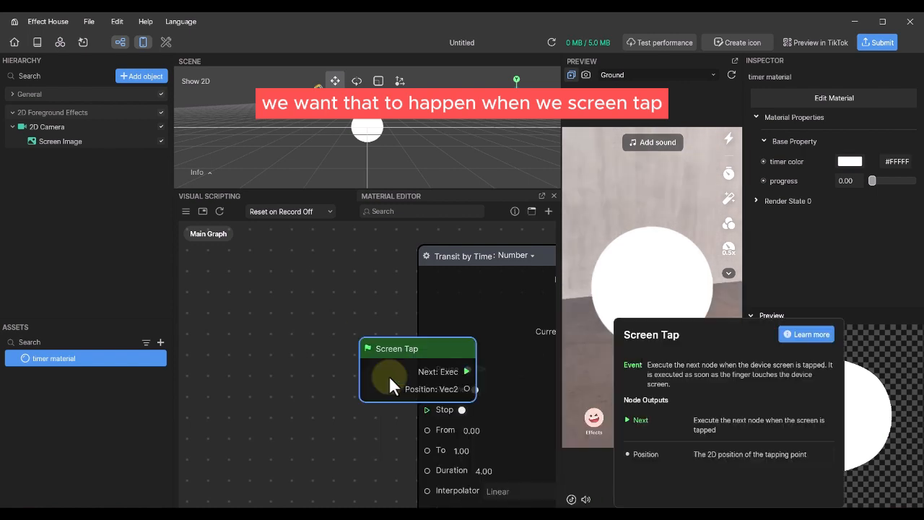
pyautogui.moveTo(431, 350); pyautogui.dragTo(320, 338)
pyautogui.moveTo(306, 277); pyautogui.dragTo(216, 285, button='middle')
pyautogui.scroll(-1, 216, 284)
pyautogui.scroll(-1, 433, 321)
pyautogui.moveTo(460, 330); pyautogui.dragTo(389, 338, button='middle')
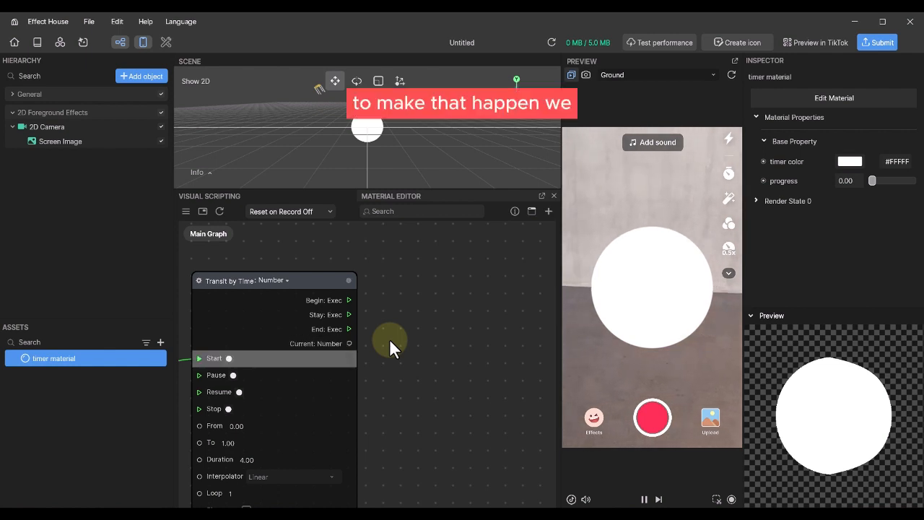
# - Add a Set progress node for the timer material from its Inspector property
pyautogui.click(94, 389)
pyautogui.click(91, 358)
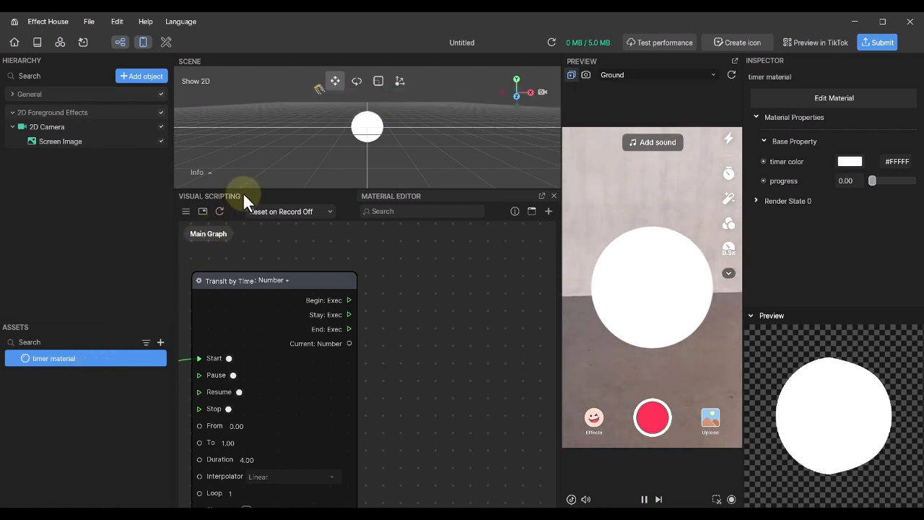
pyautogui.click(762, 180)
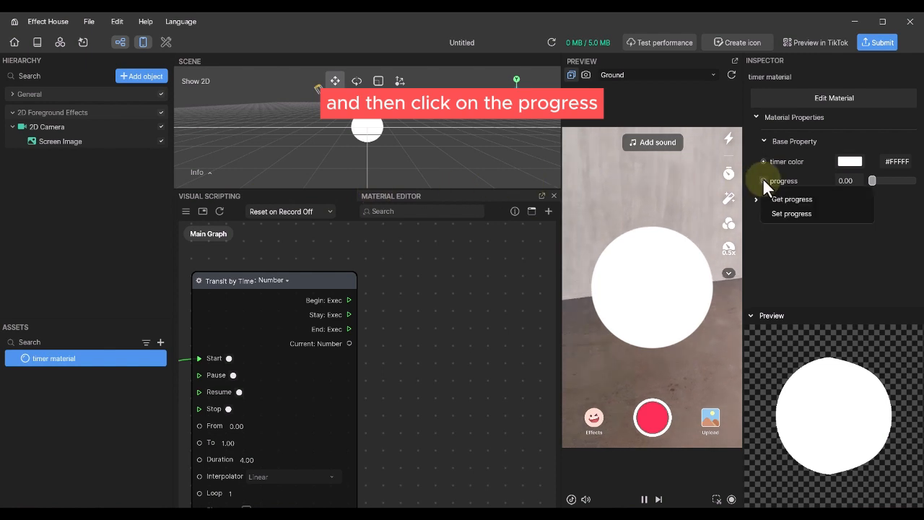
pyautogui.click(787, 215)
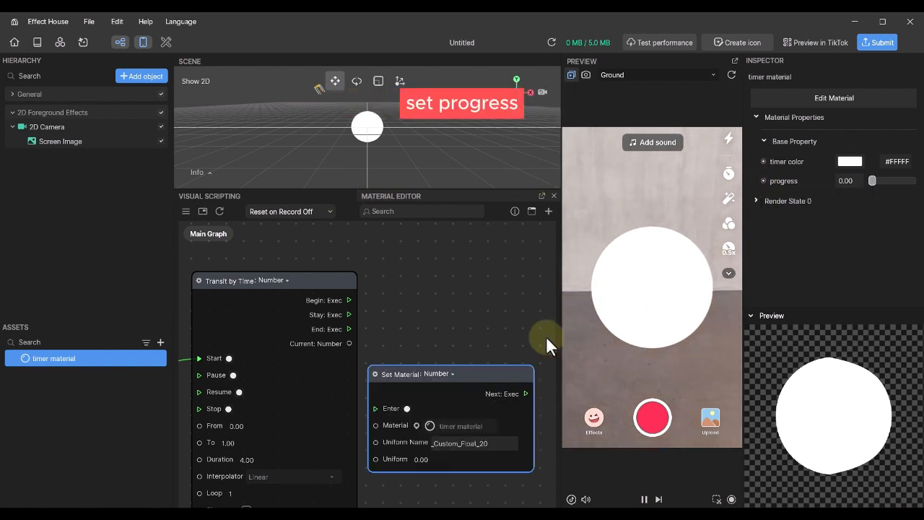
pyautogui.moveTo(472, 373); pyautogui.dragTo(512, 309)
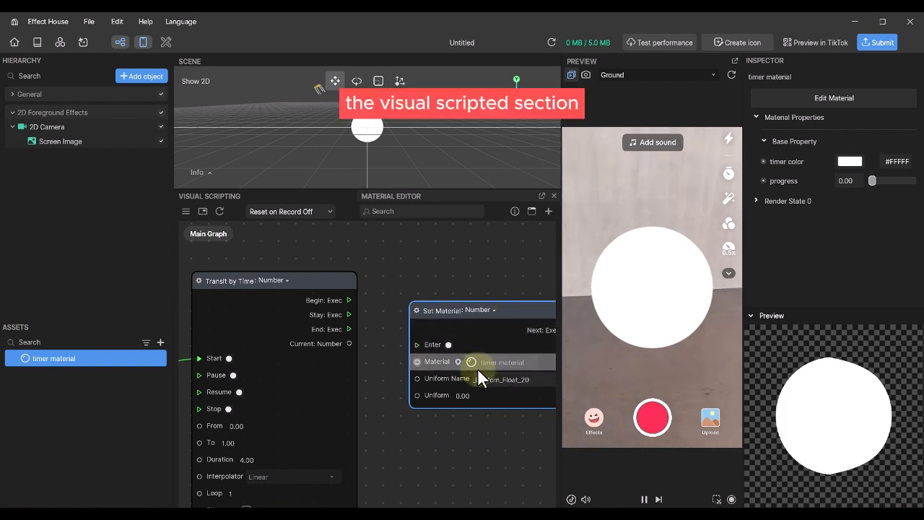
# - Wire Current: Number to the Uniform and Stay: Exec to Enter, then tap the preview
pyautogui.moveTo(350, 343); pyautogui.dragTo(415, 396)
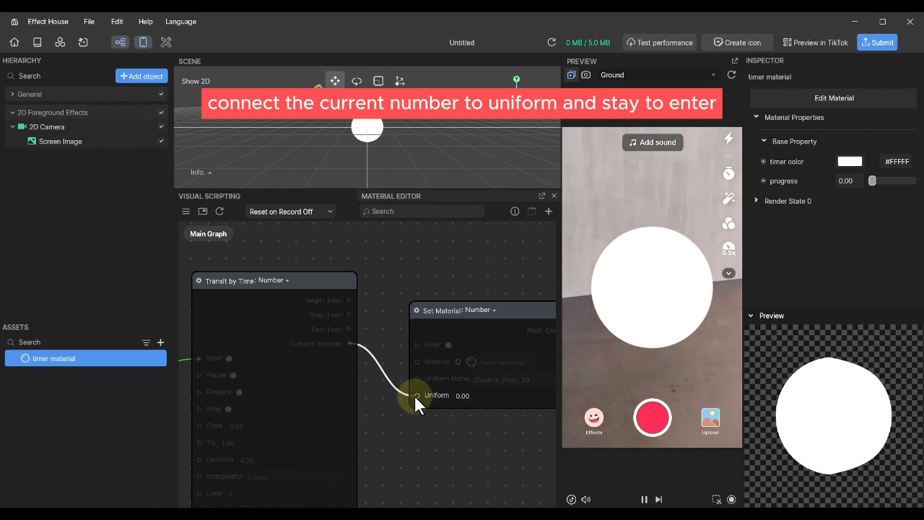
pyautogui.moveTo(350, 315); pyautogui.dragTo(420, 342)
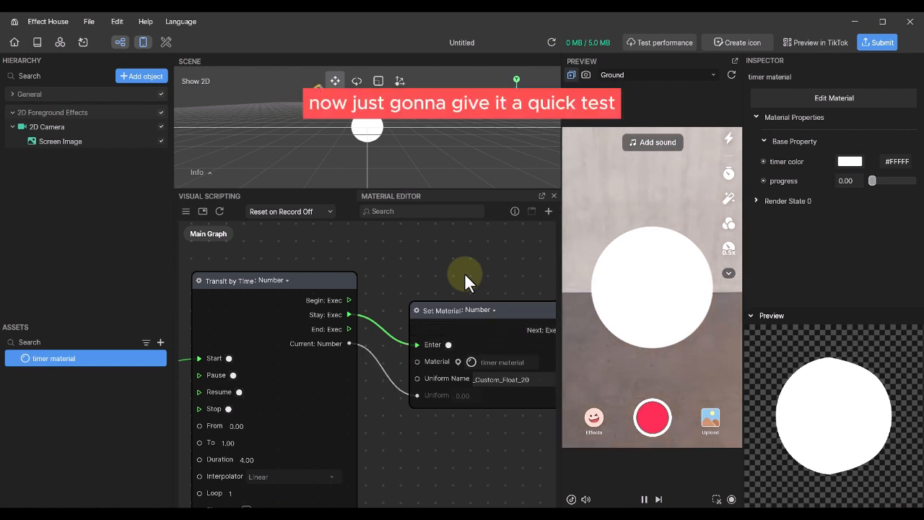
pyautogui.click(644, 204)
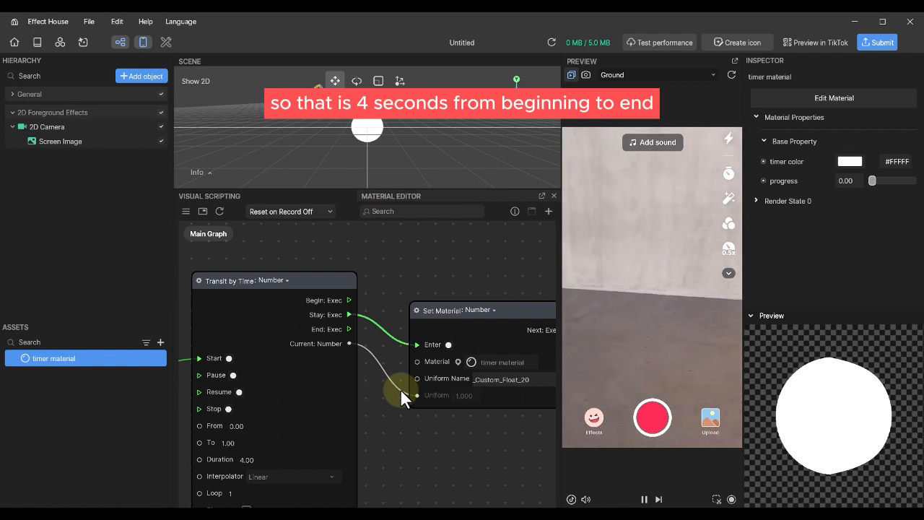
pyautogui.moveTo(472, 441); pyautogui.dragTo(381, 410, button='middle')
pyautogui.scroll(-1, 381, 410)
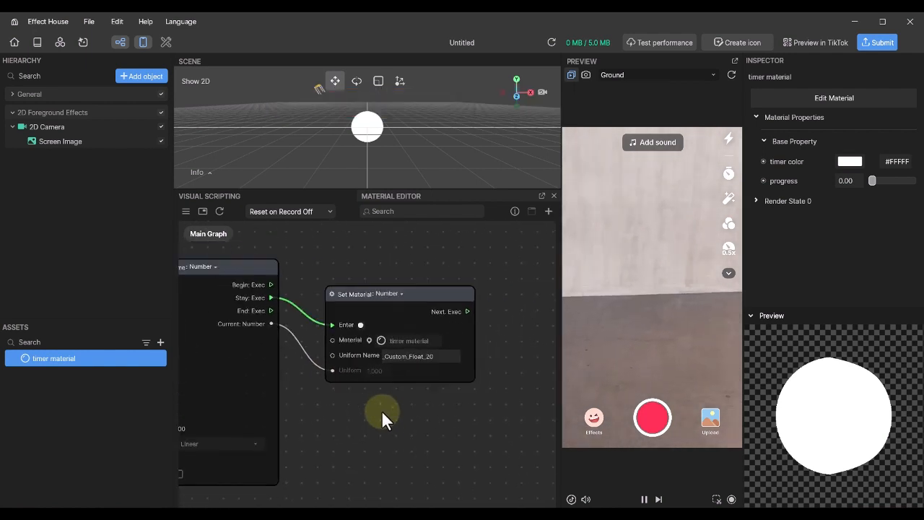
pyautogui.scroll(-2, 381, 410)
pyautogui.moveTo(420, 326); pyautogui.dragTo(432, 290)
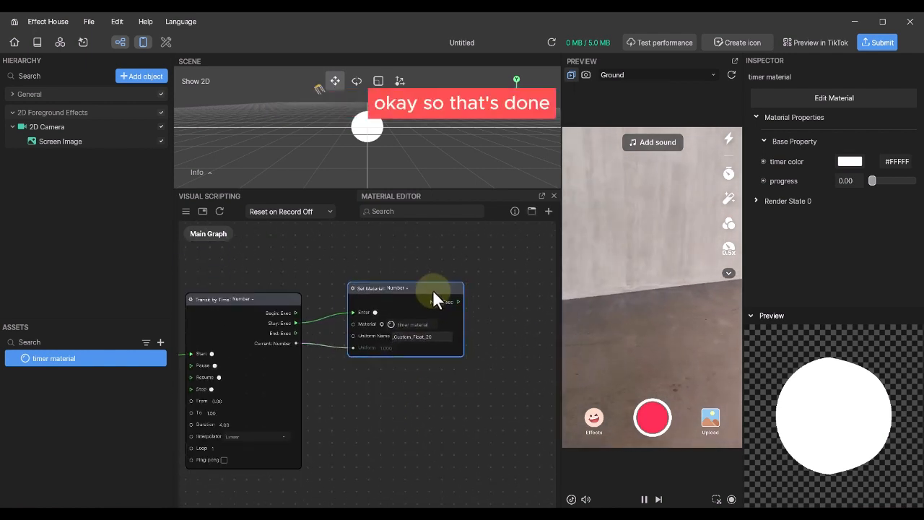
# - Add a Lerp node with the timer's current value feeding its Step input
pyautogui.moveTo(410, 413); pyautogui.dragTo(467, 378, button='middle')
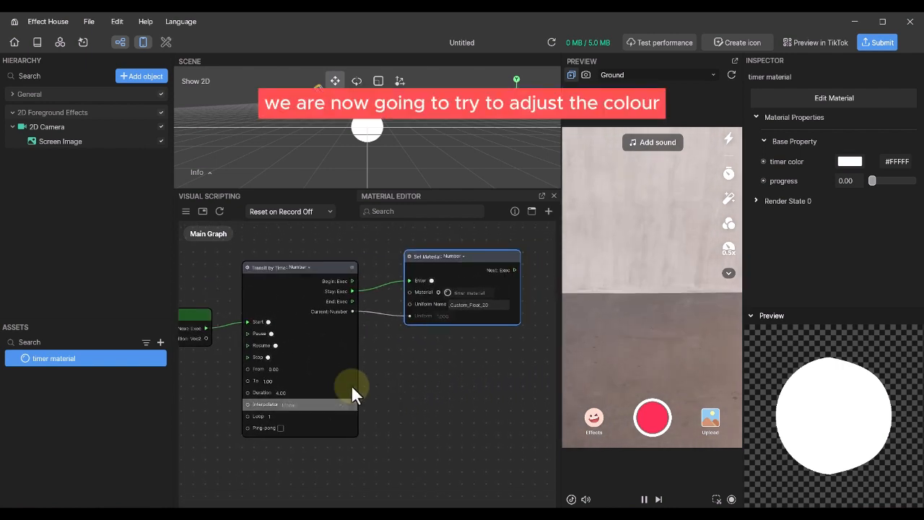
pyautogui.scroll(4, 354, 392)
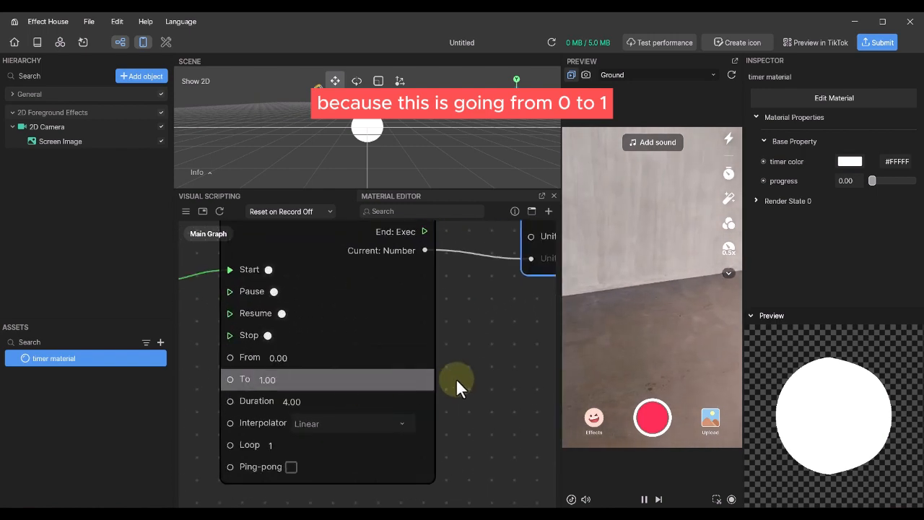
pyautogui.scroll(-3, 405, 365)
pyautogui.moveTo(427, 359); pyautogui.dragTo(380, 377, button='middle')
pyautogui.moveTo(314, 290); pyautogui.dragTo(376, 352)
pyautogui.write('lerp')
pyautogui.click(378, 352)
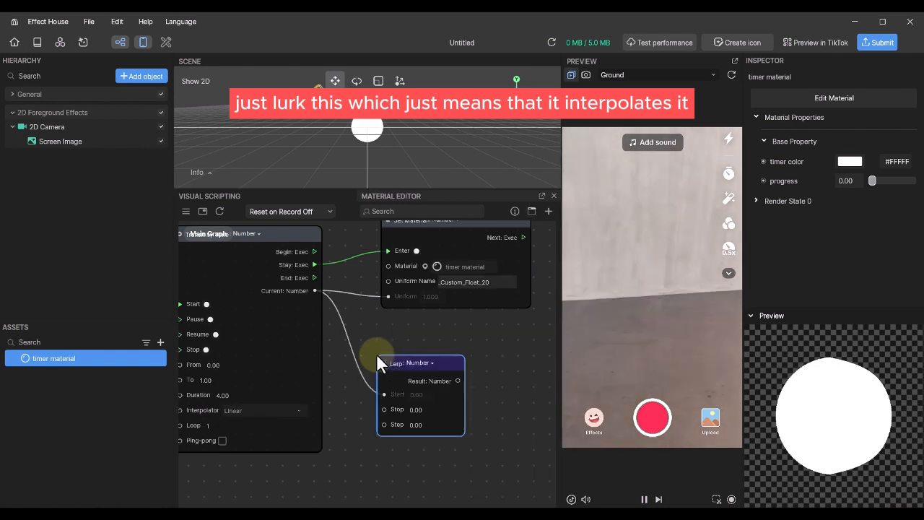
pyautogui.moveTo(450, 357); pyautogui.dragTo(463, 341)
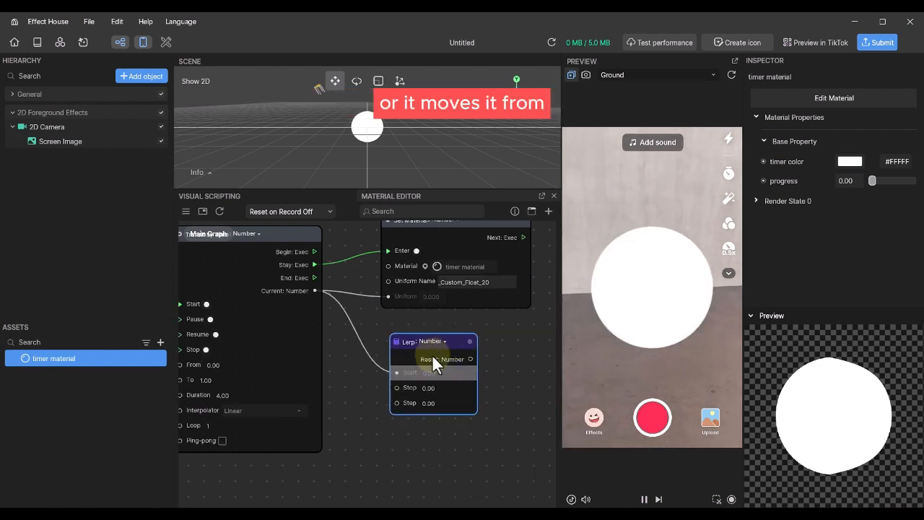
pyautogui.moveTo(396, 373); pyautogui.dragTo(395, 402)
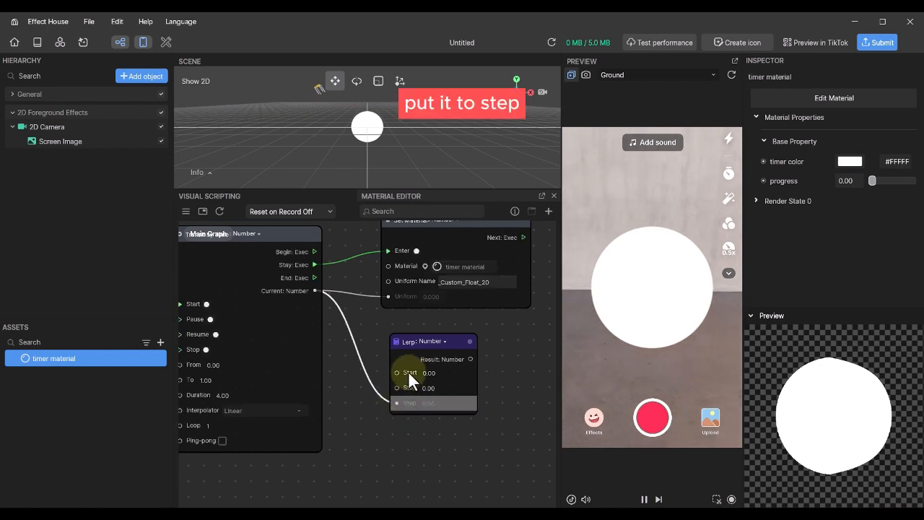
# - Switch the Lerp to Color type with a vivid purple Start colour
pyautogui.scroll(2, 408, 370)
pyautogui.scroll(1, 408, 371)
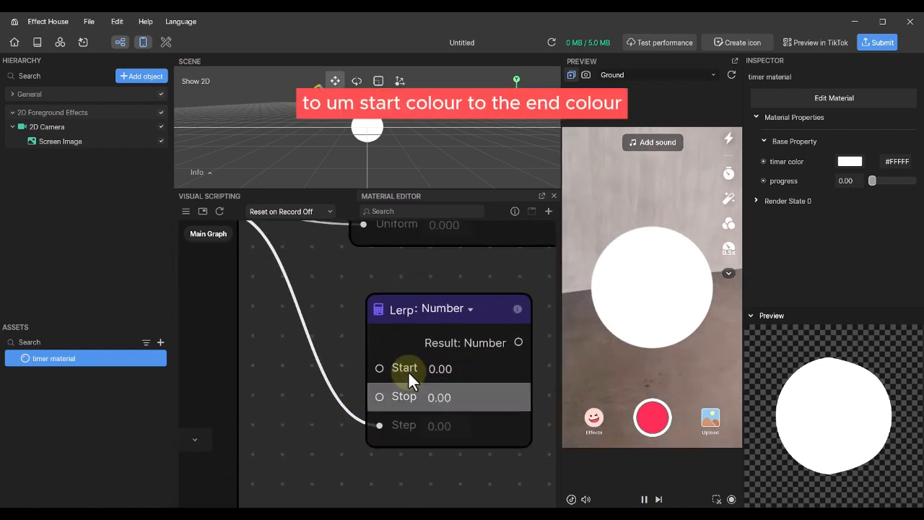
pyautogui.click(468, 309)
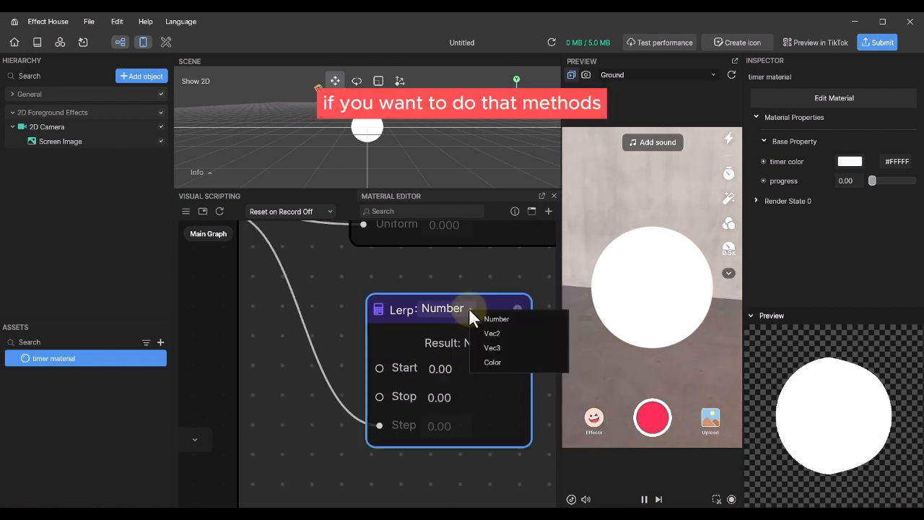
pyautogui.click(497, 361)
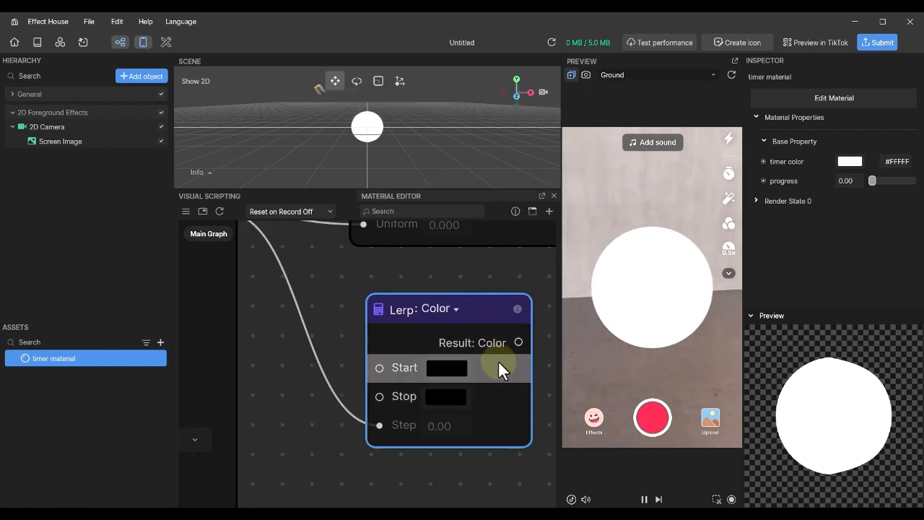
pyautogui.click(449, 366)
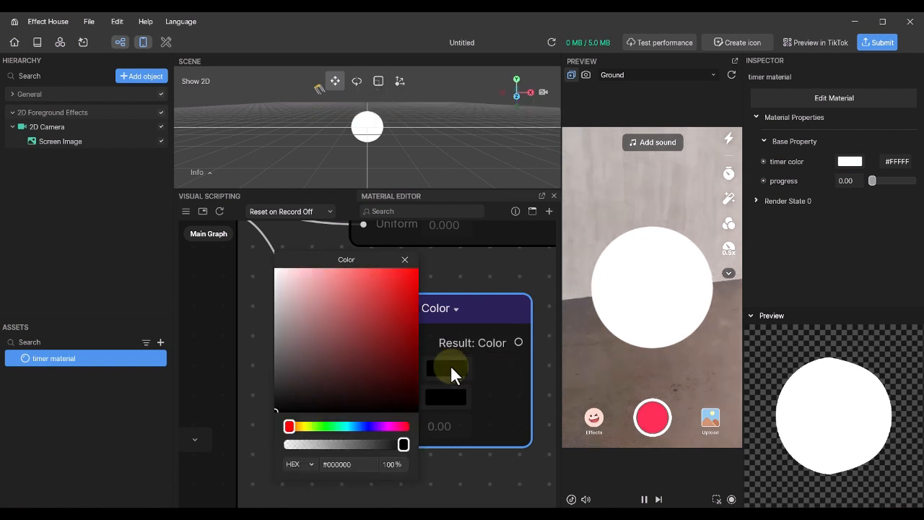
pyautogui.click(365, 426)
pyautogui.click(386, 425)
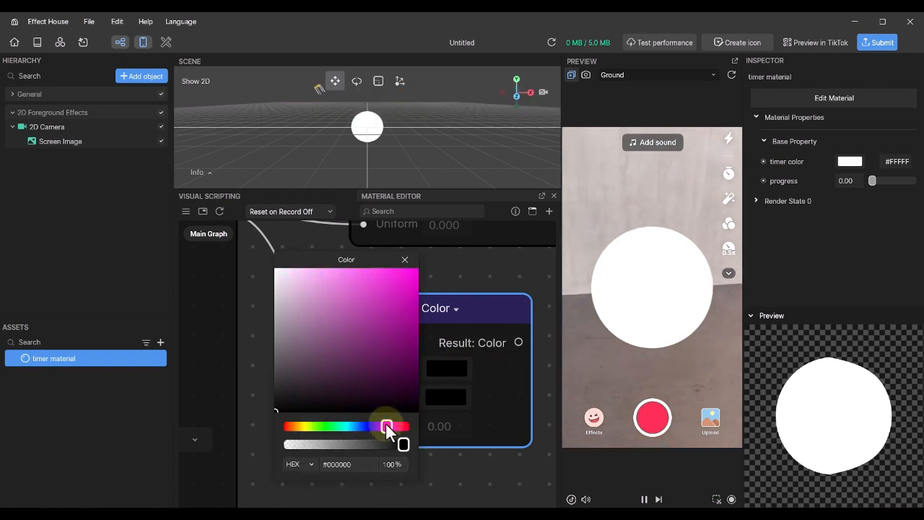
pyautogui.click(407, 285)
pyautogui.click(405, 259)
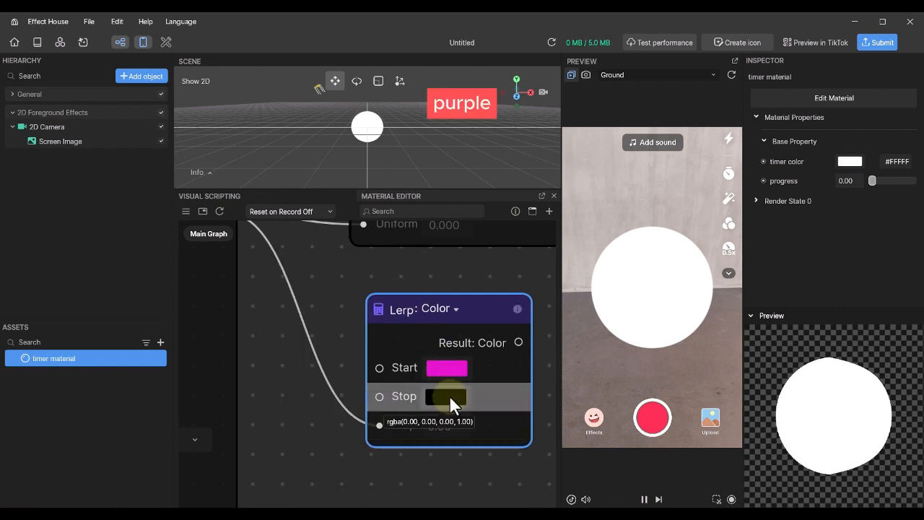
# - Set the Lerp's Stop colour to bright yellow
pyautogui.click(447, 397)
pyautogui.click(305, 455)
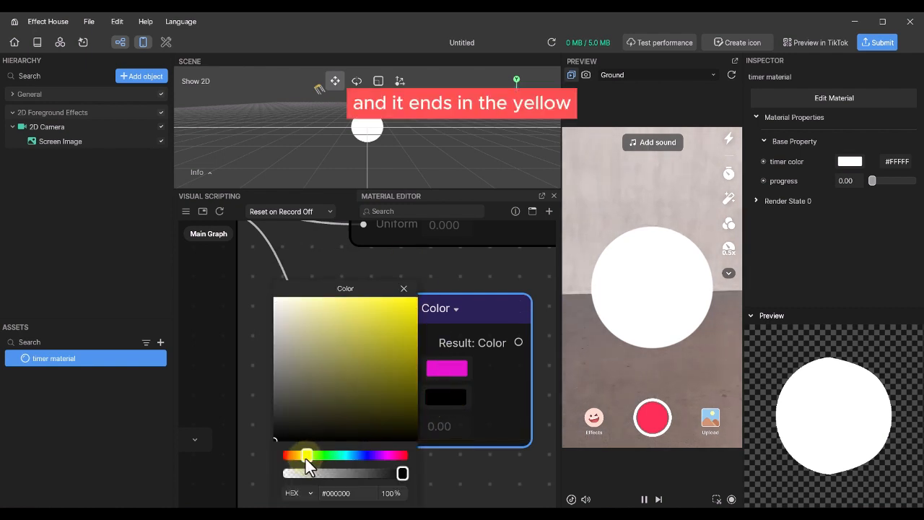
pyautogui.click(400, 299)
pyautogui.click(405, 292)
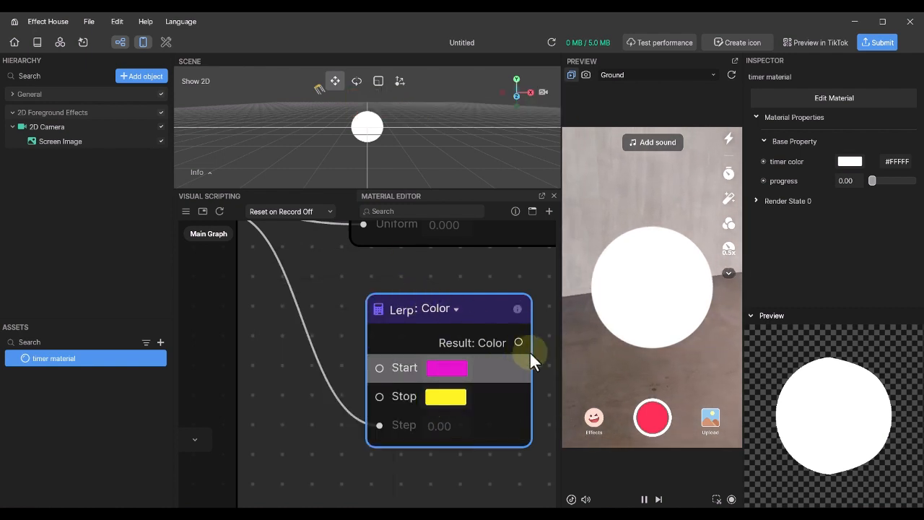
pyautogui.moveTo(540, 358); pyautogui.dragTo(405, 360, button='middle')
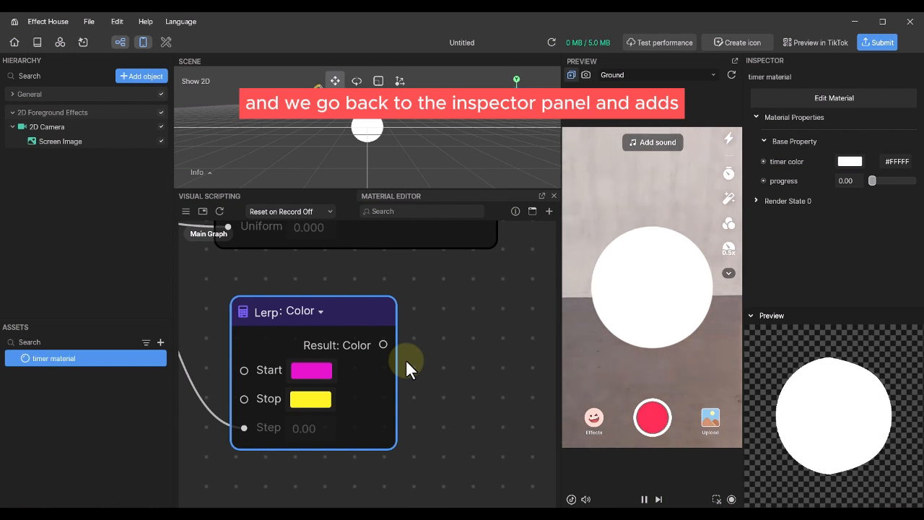
# - Add a Set timer color node fed by Lerp Result: Color, chained after the progress setter's Next
pyautogui.click(763, 161)
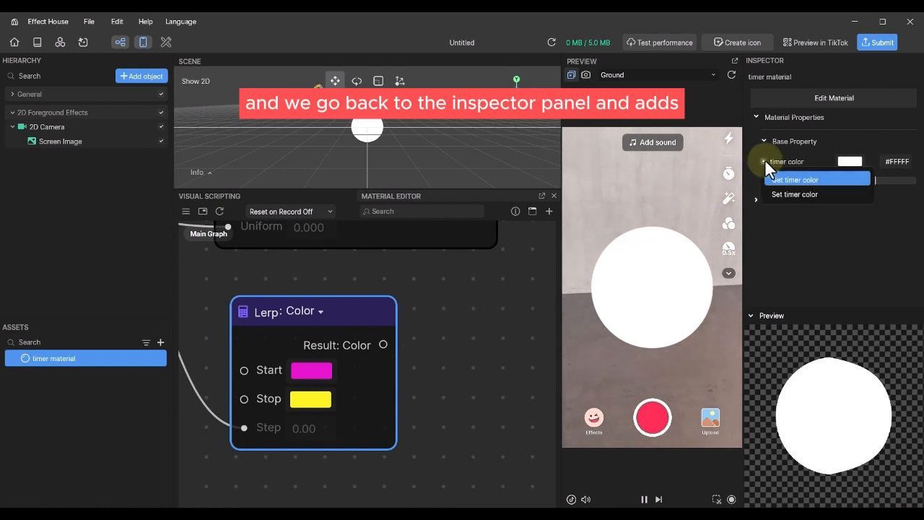
pyautogui.click(787, 193)
pyautogui.moveTo(495, 330); pyautogui.dragTo(374, 320, button='middle')
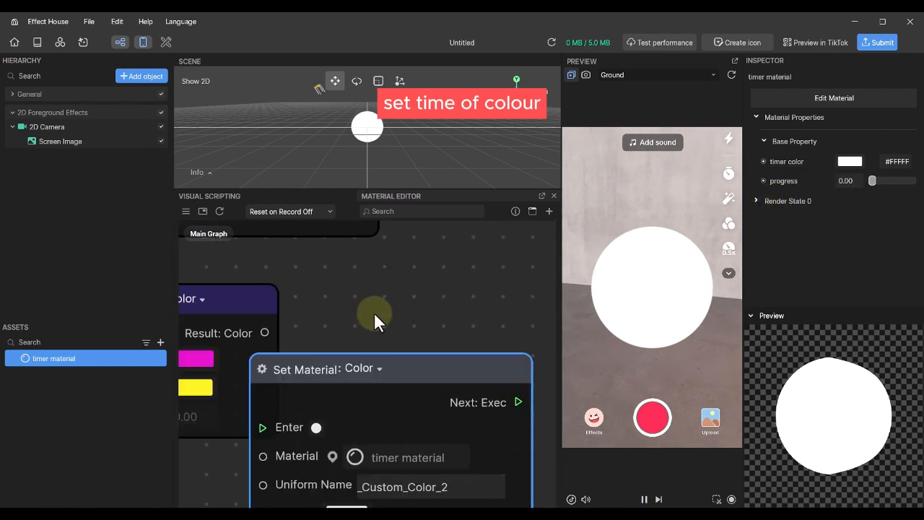
pyautogui.moveTo(423, 385); pyautogui.dragTo(487, 285)
pyautogui.moveTo(280, 361); pyautogui.dragTo(322, 343, button='middle')
pyautogui.scroll(-2, 322, 343)
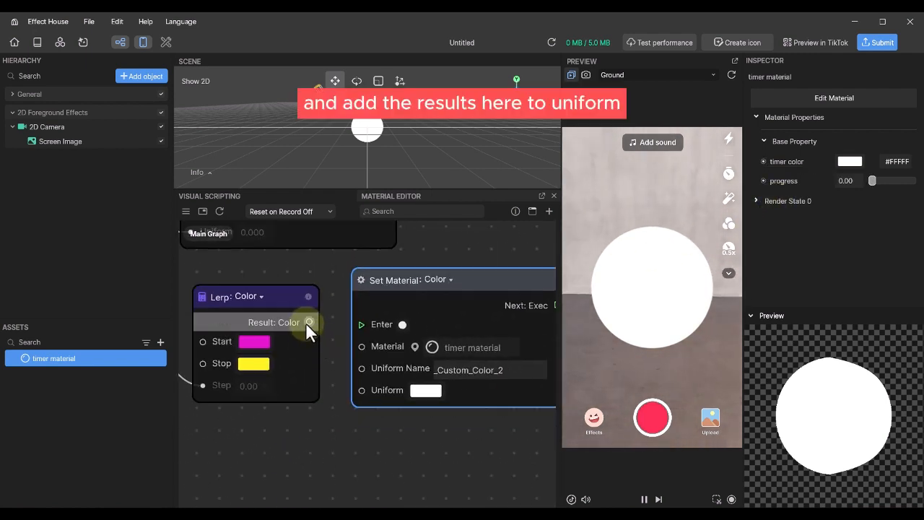
pyautogui.moveTo(308, 322); pyautogui.dragTo(356, 389)
pyautogui.scroll(-4, 355, 389)
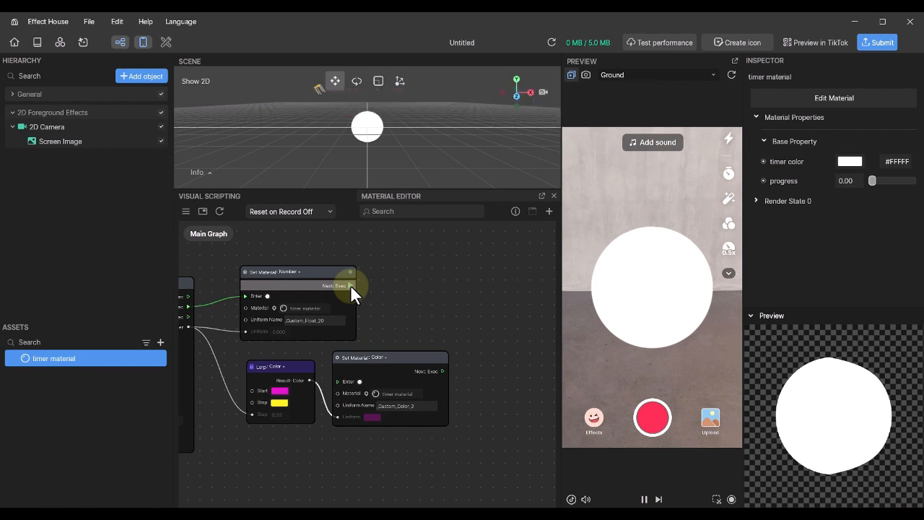
pyautogui.moveTo(350, 285); pyautogui.dragTo(337, 379)
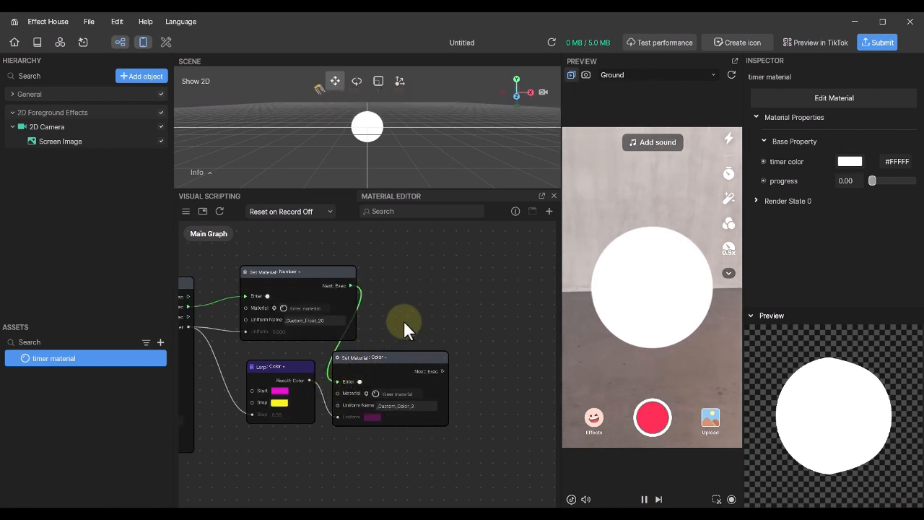
pyautogui.moveTo(411, 313); pyautogui.dragTo(477, 311)
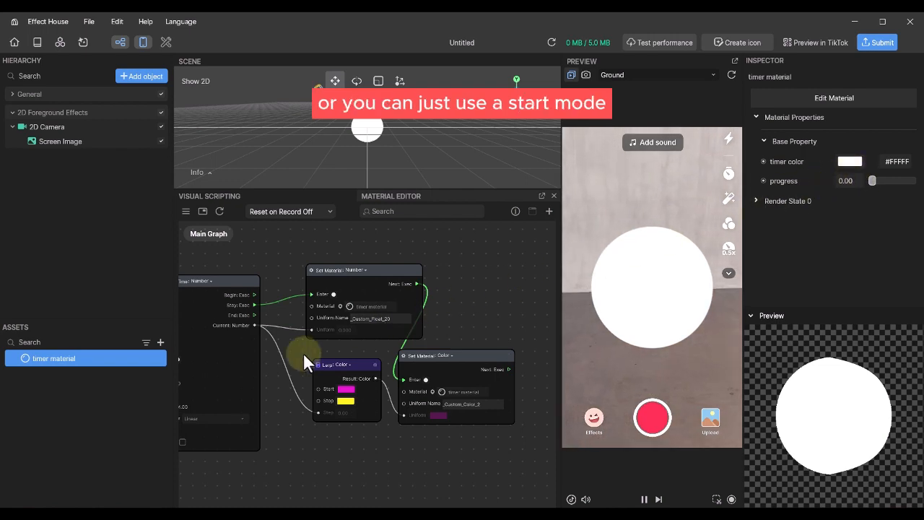
# - Move the Start node above Transit by Time and link its Next to the progress setter's Enter
pyautogui.moveTo(303, 354); pyautogui.dragTo(386, 359, button='middle')
pyautogui.moveTo(191, 299); pyautogui.dragTo(469, 295, button='middle')
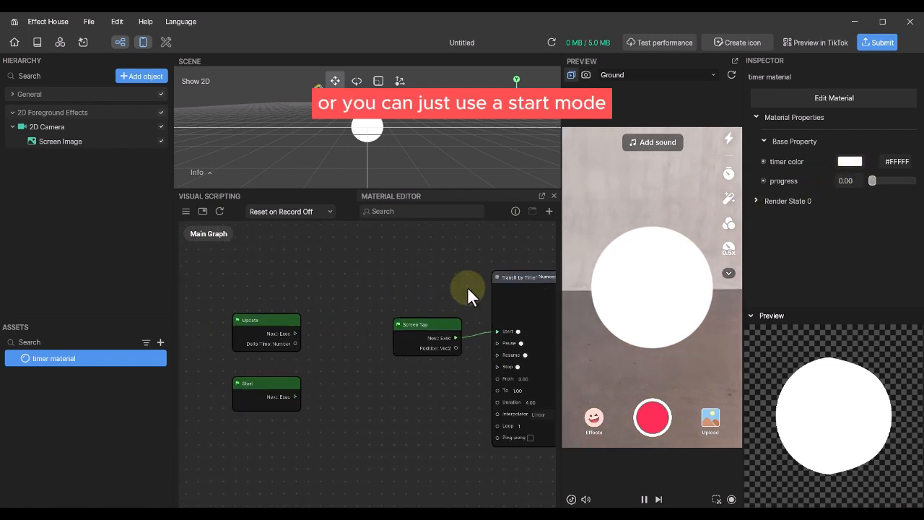
pyautogui.moveTo(268, 382); pyautogui.dragTo(475, 254)
pyautogui.moveTo(531, 225); pyautogui.dragTo(608, 195)
pyautogui.moveTo(421, 275); pyautogui.dragTo(3, 412, button='middle')
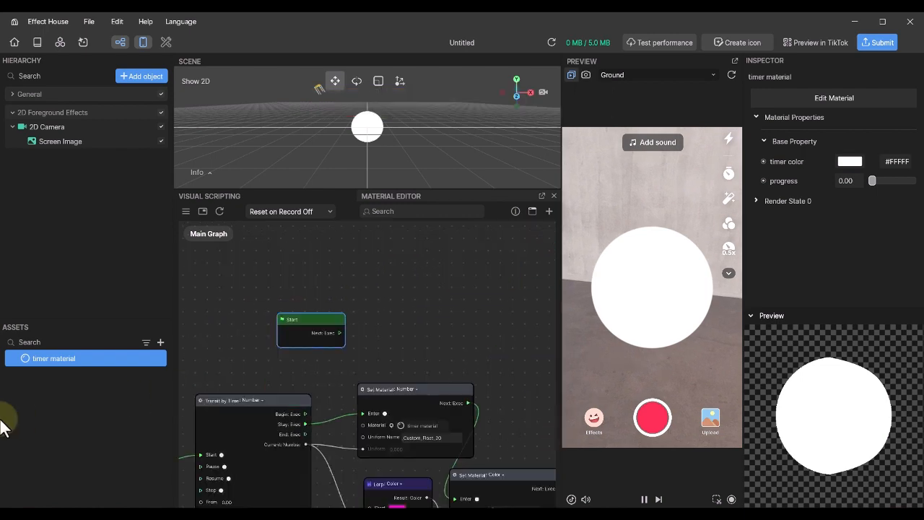
pyautogui.moveTo(358, 364); pyautogui.dragTo(449, 272, button='middle')
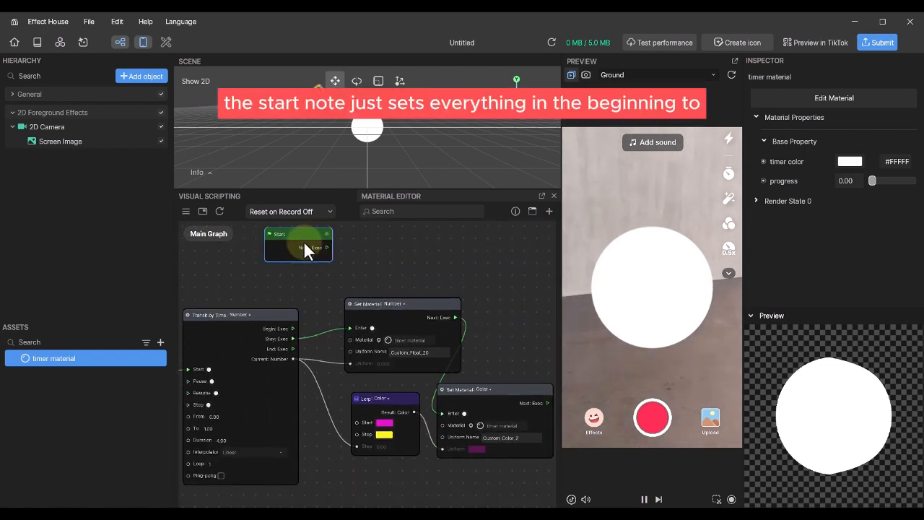
pyautogui.moveTo(304, 240); pyautogui.dragTo(349, 328)
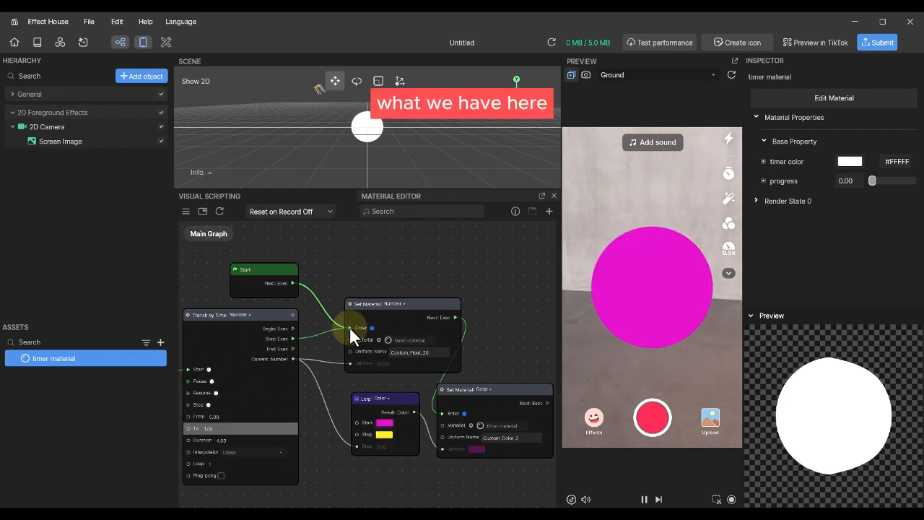
# - Tap the preview to watch the timer fill and change colour
pyautogui.click(648, 201)
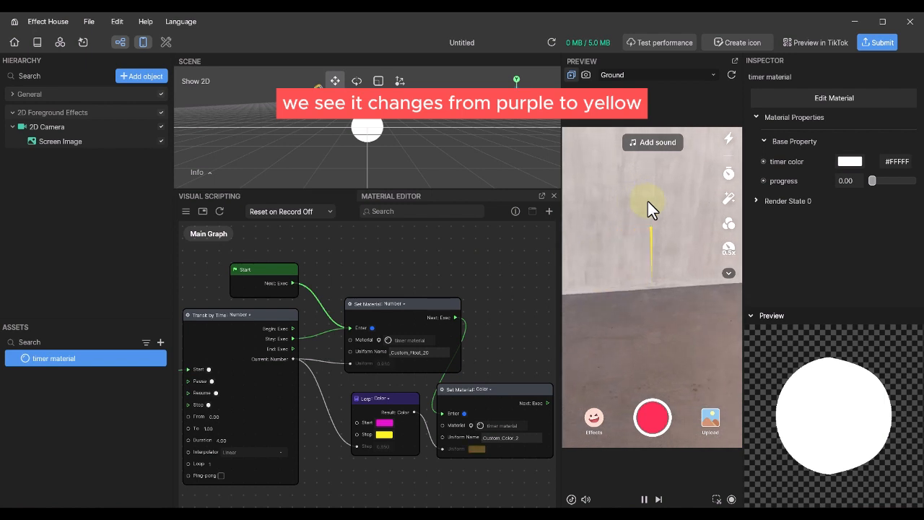
pyautogui.moveTo(511, 334); pyautogui.dragTo(514, 280, button='middle')
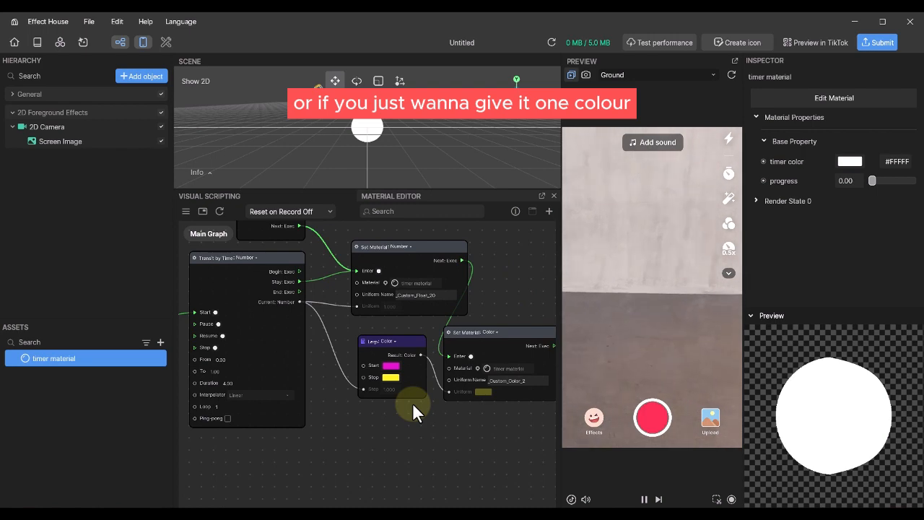
pyautogui.moveTo(450, 422); pyautogui.dragTo(410, 425, button='middle')
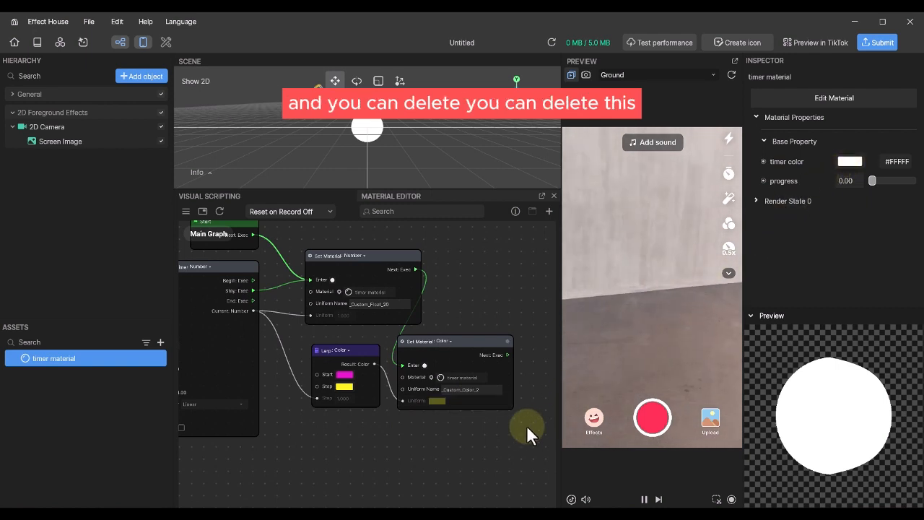
pyautogui.moveTo(468, 410); pyautogui.dragTo(335, 344)
pyautogui.click(498, 299)
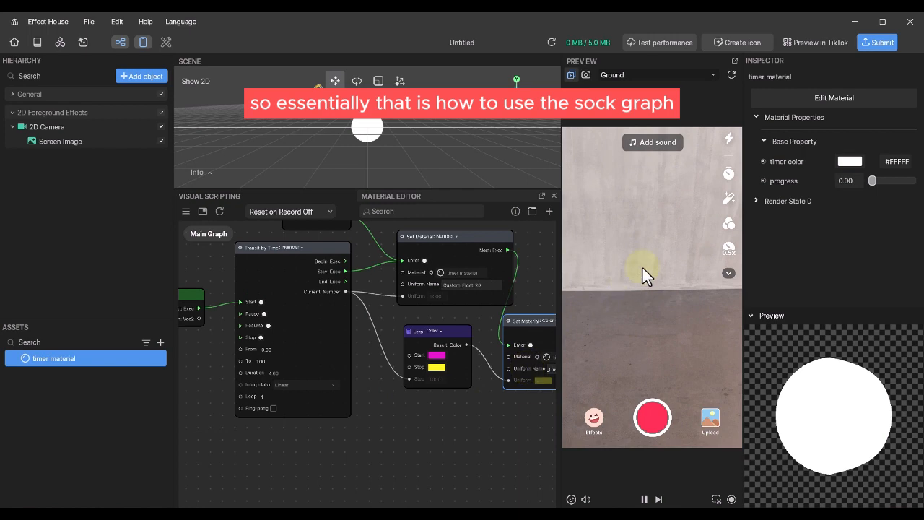
# - Refresh the preview and frame Transit by Time's From 0.00 and To 1.00 fields
pyautogui.click(731, 75)
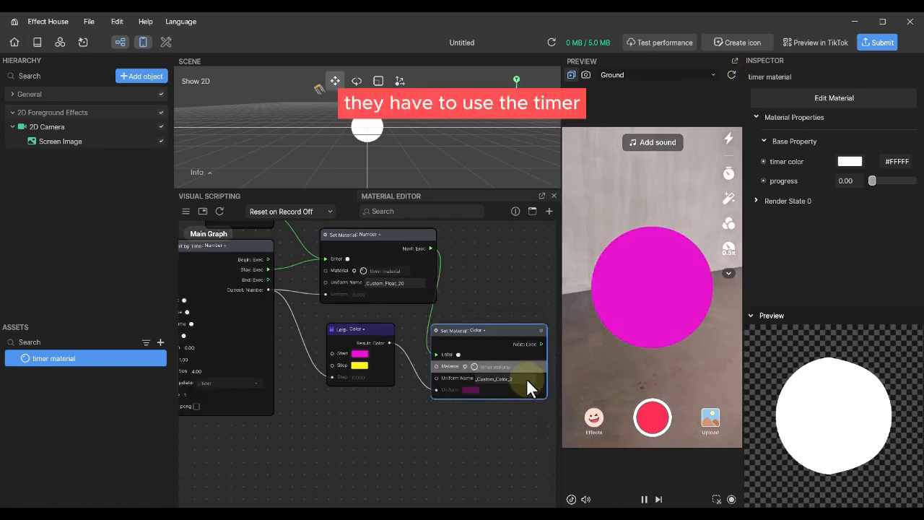
pyautogui.scroll(-3, 420, 401)
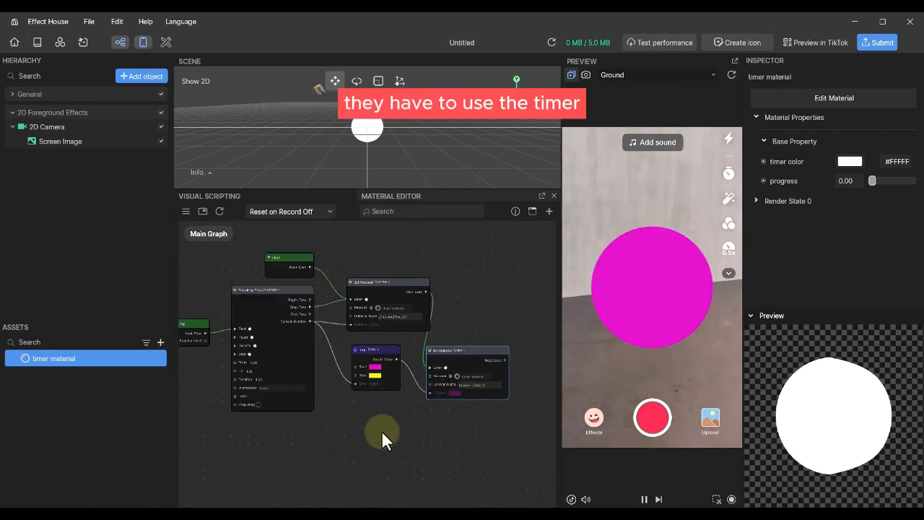
pyautogui.moveTo(384, 429); pyautogui.dragTo(414, 424, button='middle')
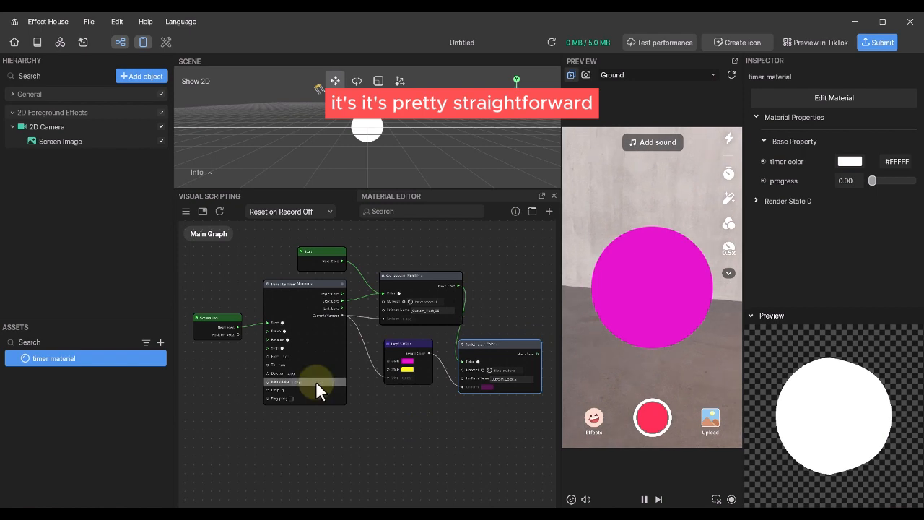
pyautogui.scroll(3, 316, 386)
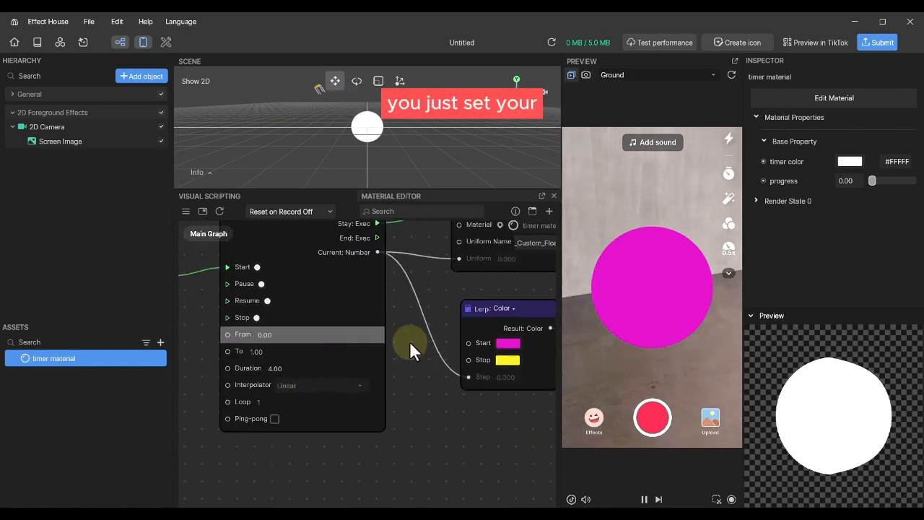
pyautogui.moveTo(412, 350); pyautogui.dragTo(382, 382, button='middle')
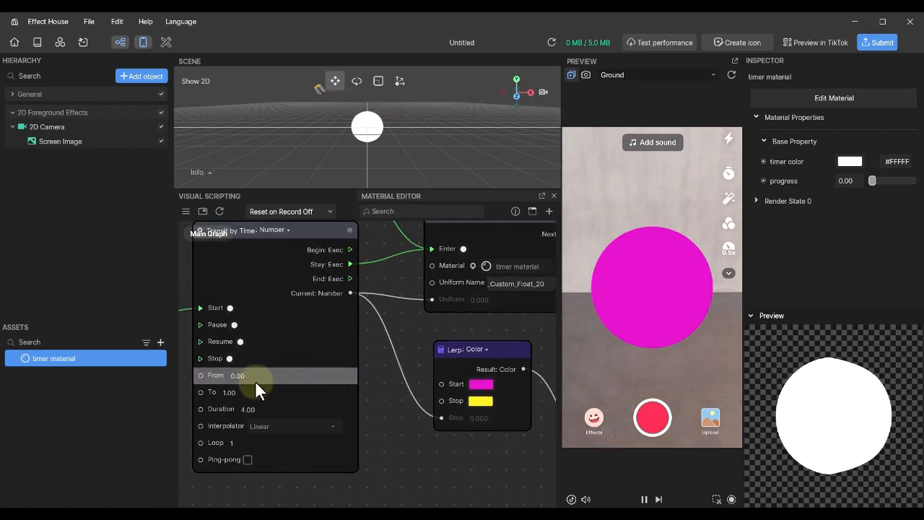
pyautogui.scroll(4, 256, 383)
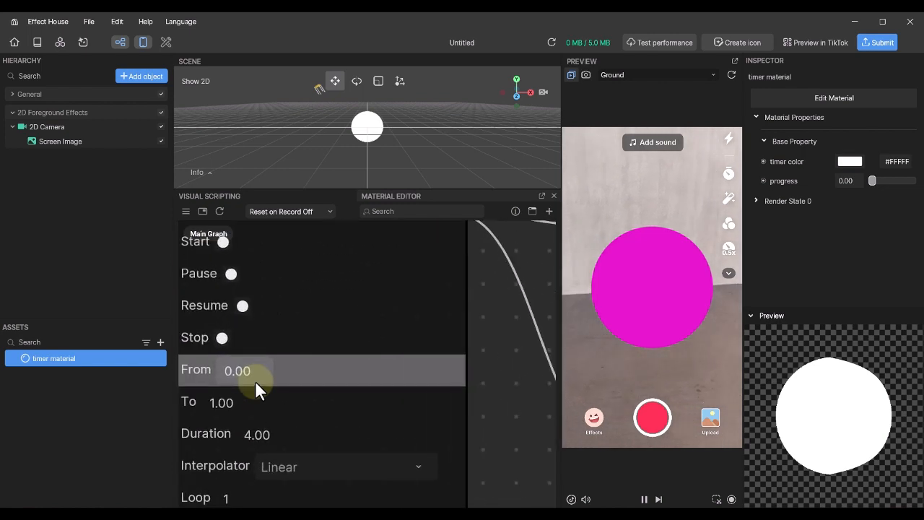
pyautogui.scroll(-4, 256, 383)
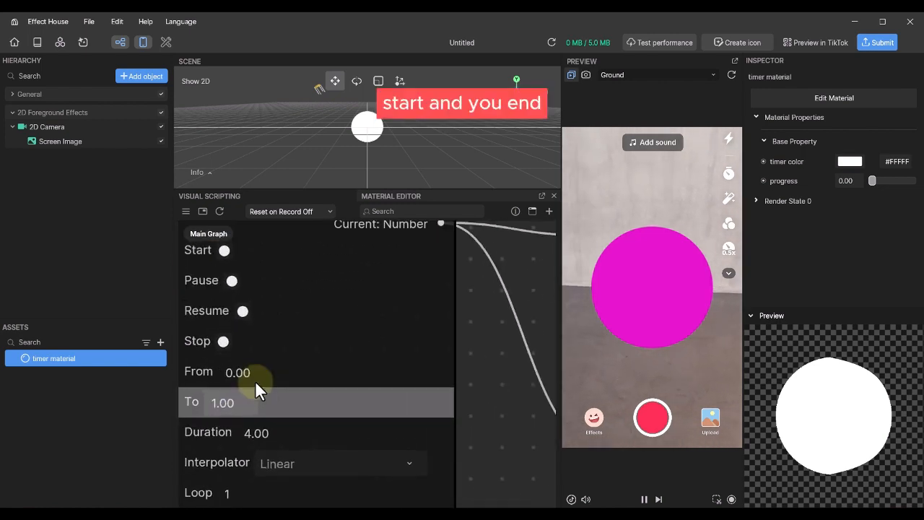
pyautogui.moveTo(418, 383); pyautogui.dragTo(480, 366)
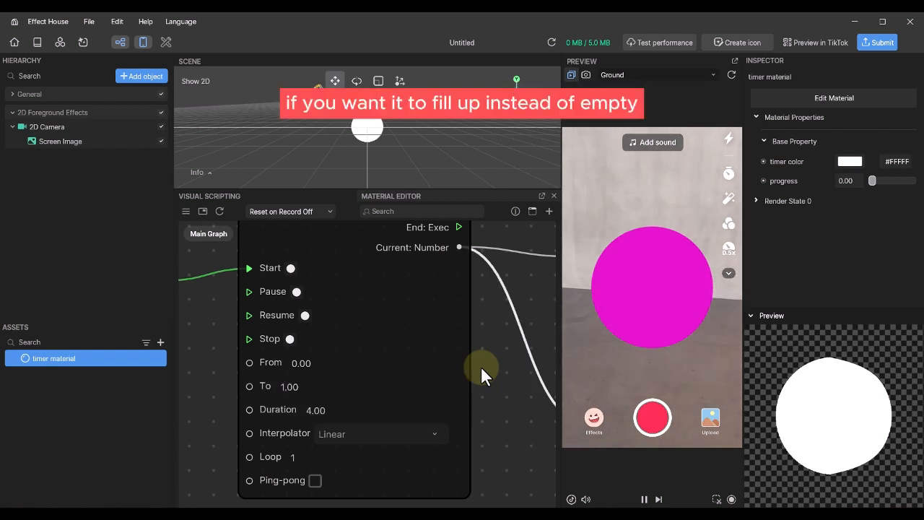
# - Set the Transit by Time From to 1 and To to 0, then tap the preview to test the fill
pyautogui.click(313, 362)
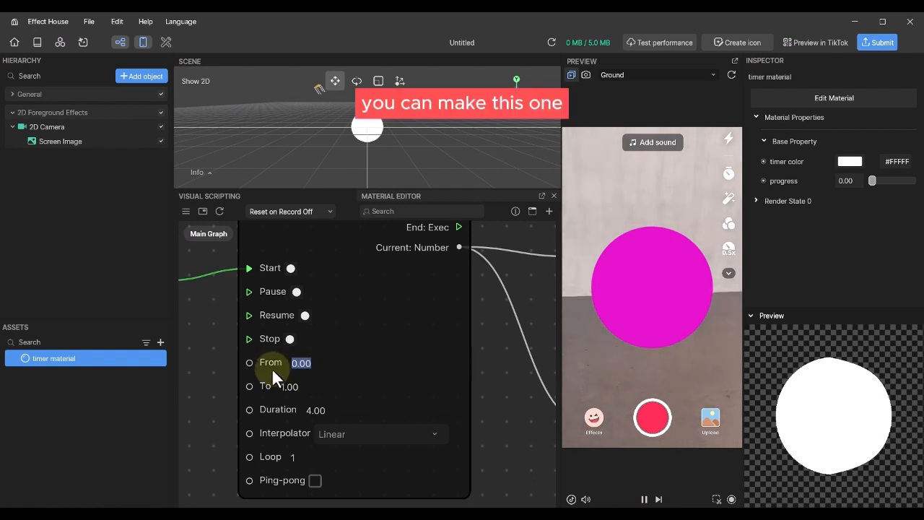
pyautogui.write('1')
pyautogui.click(302, 384)
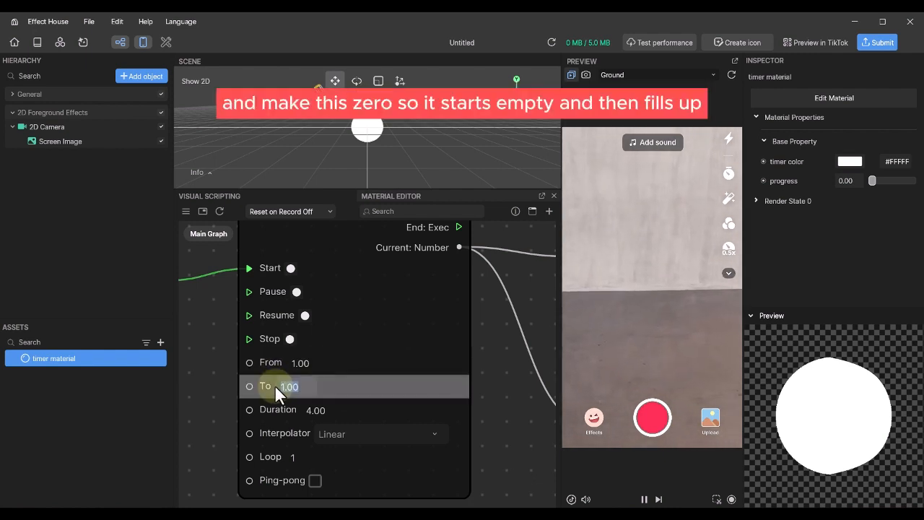
pyautogui.write('0')
pyautogui.scroll(3, 275, 386)
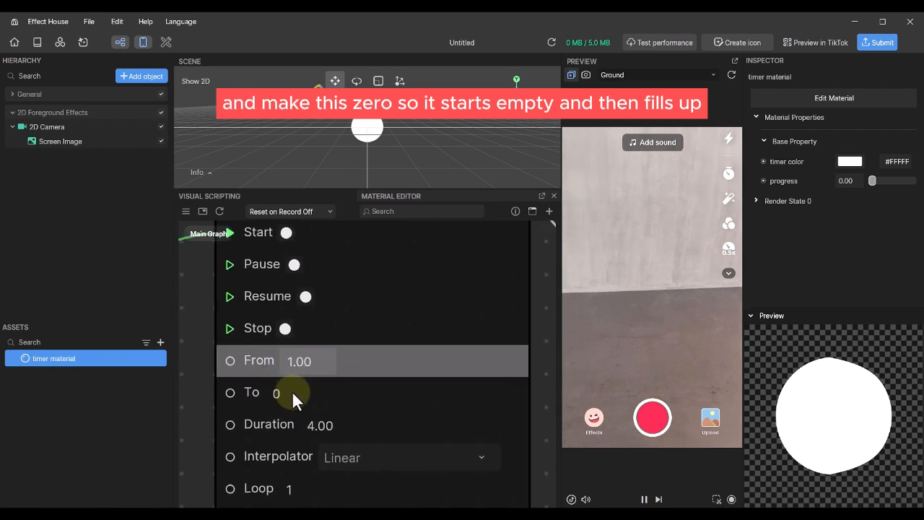
pyautogui.click(306, 395)
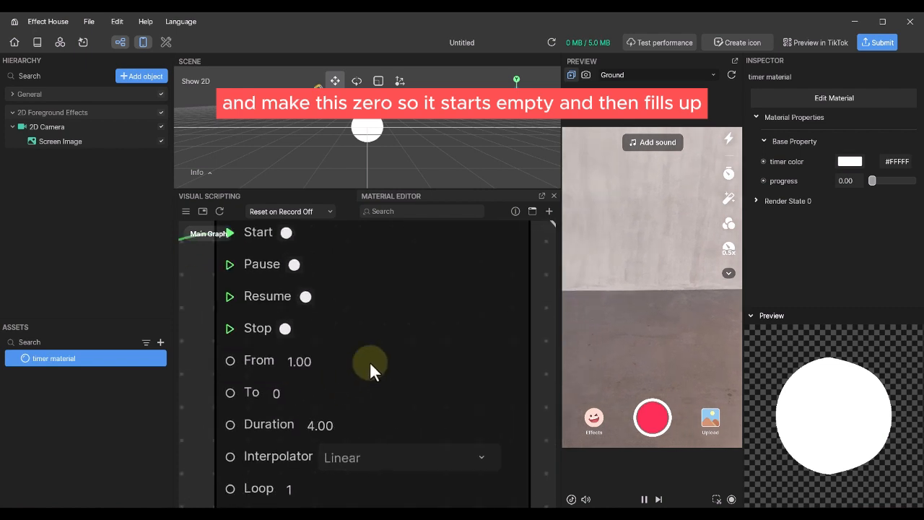
pyautogui.click(657, 207)
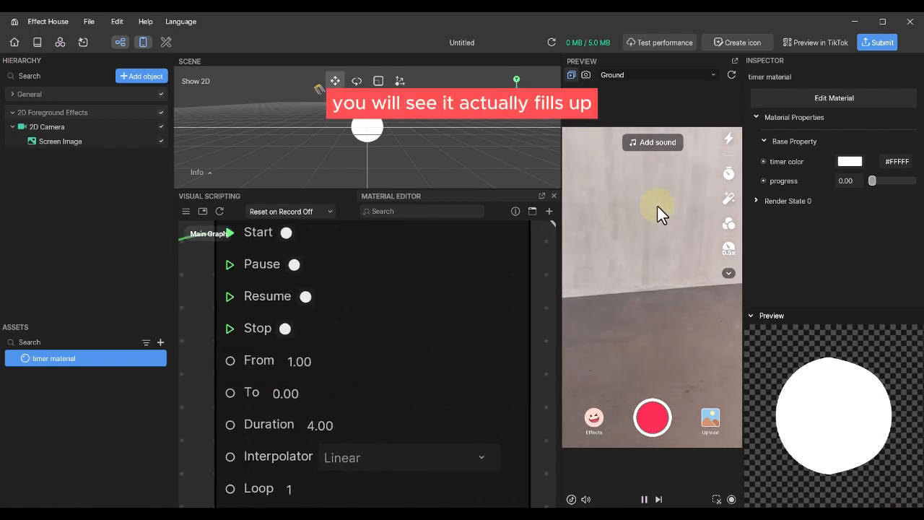